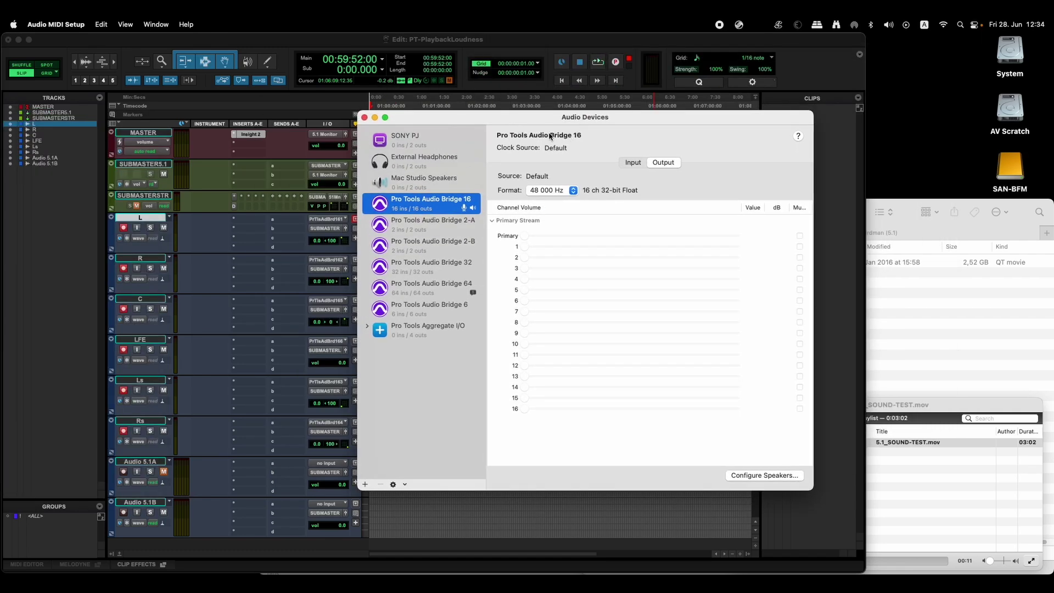
Reposition a window and bring VLC's playlist forward while 5.1_SOUND-TEST.mov plays
{"action": "left_click_drag", "start_coordinate": [555, 120], "coordinate": [0, 66]}
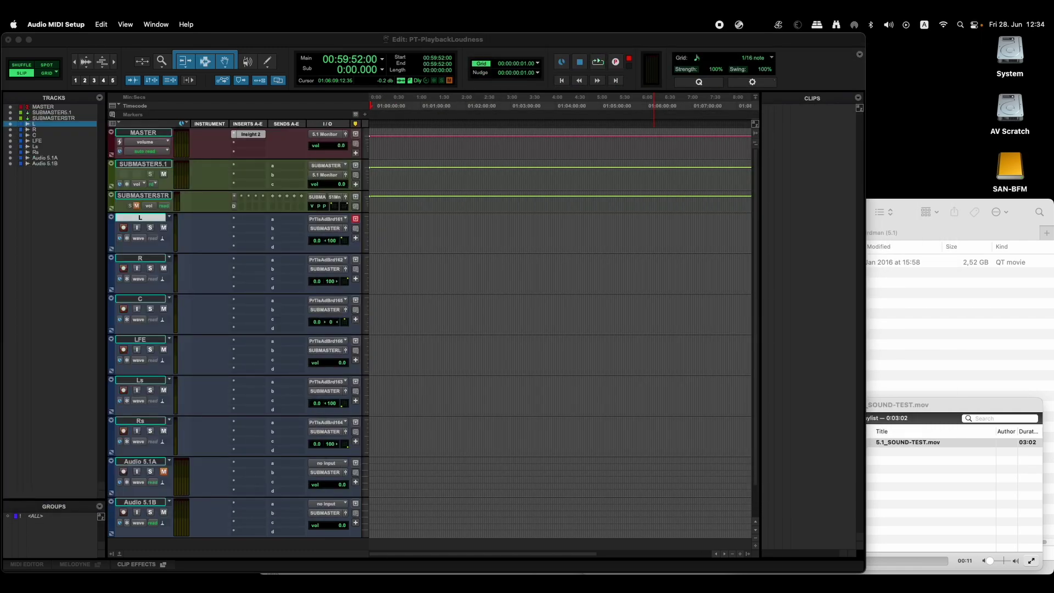
{"action": "left_click", "coordinate": [907, 405]}
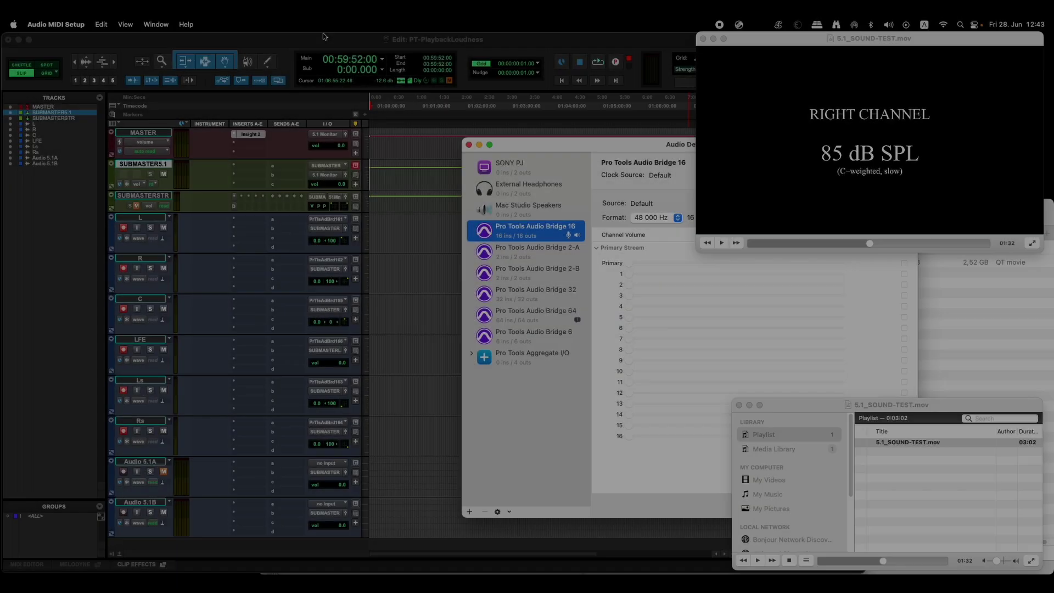
{"action": "left_click", "coordinate": [316, 40]}
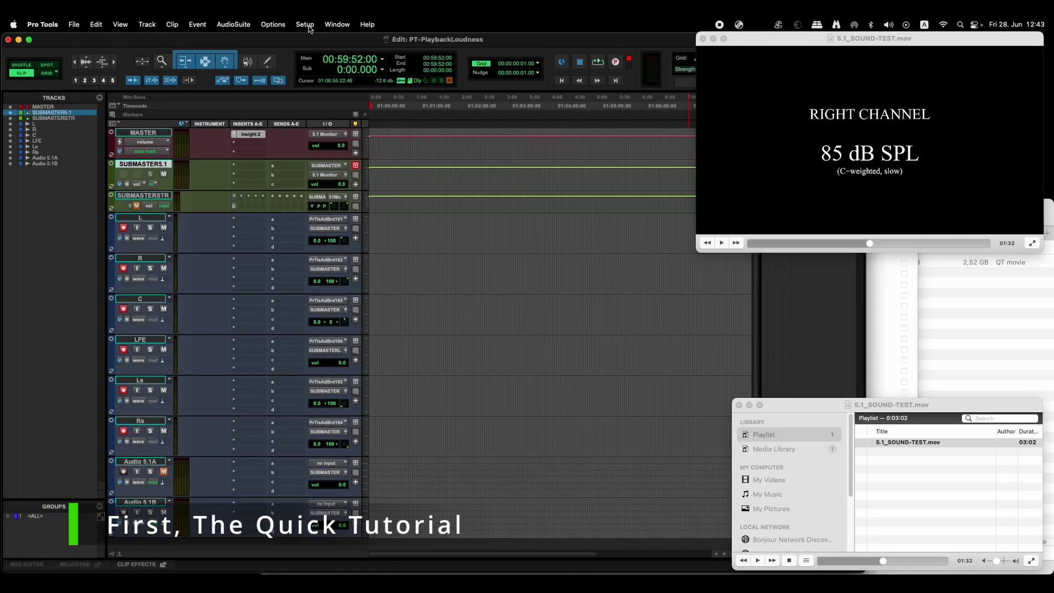
{"action": "left_click", "coordinate": [947, 506]}
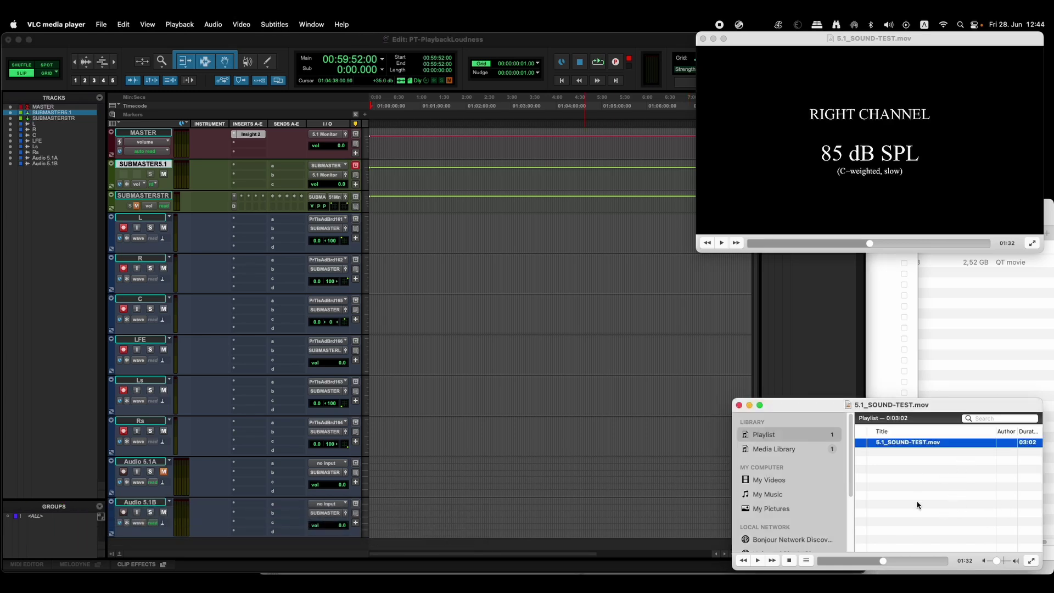
{"action": "left_click", "coordinate": [180, 24]}
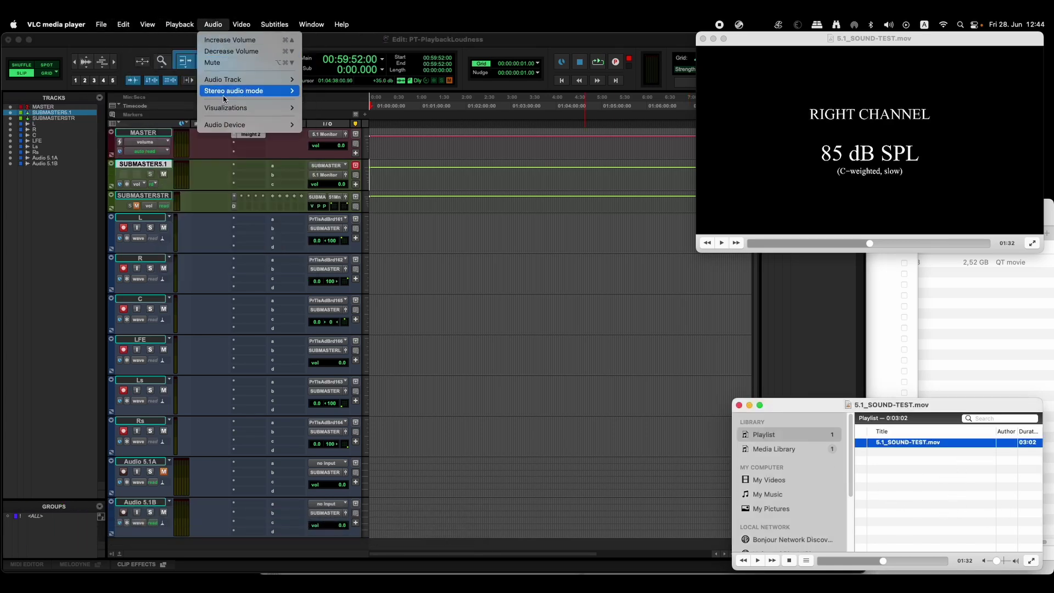
{"action": "mouse_move", "coordinate": [228, 130]}
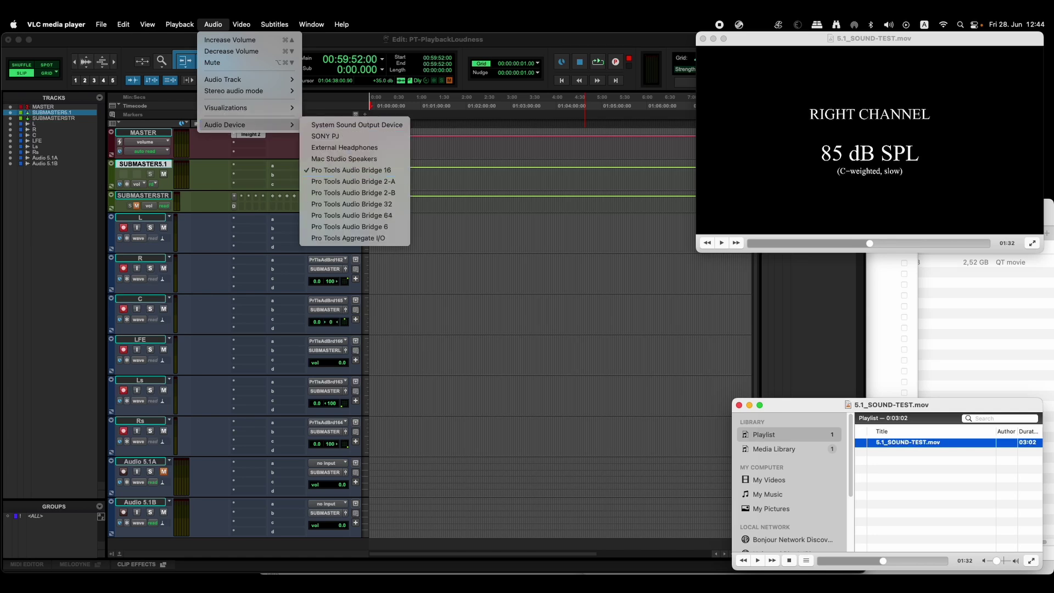
{"action": "left_click", "coordinate": [503, 426]}
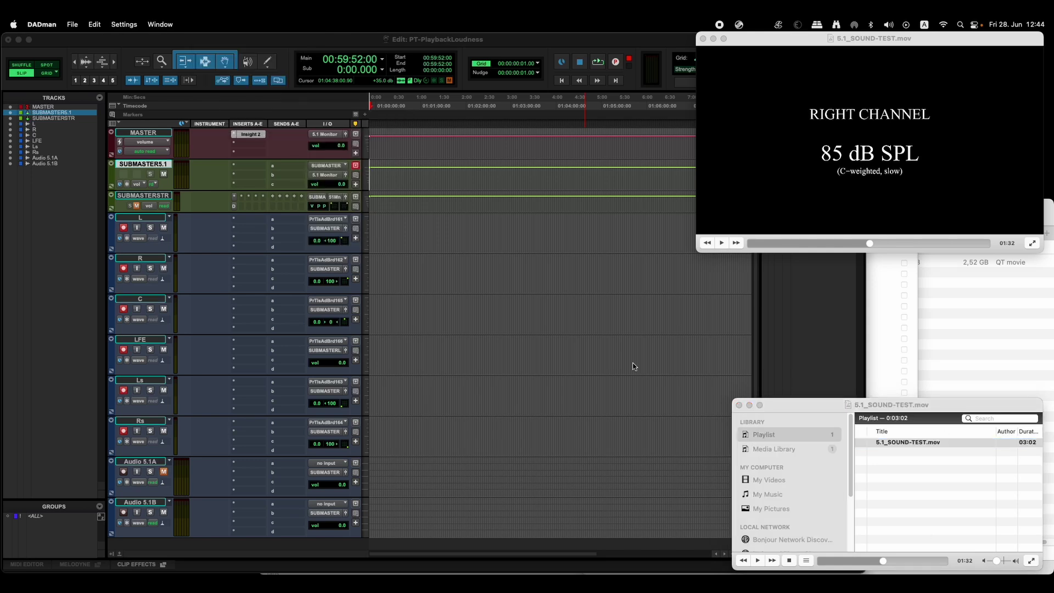
Launch Audio MIDI Setup from Spotlight and move the Audio Devices window into full view
{"action": "key", "text": "super+space"}
{"action": "type", "text": "audio"}
{"action": "key", "text": "Return"}
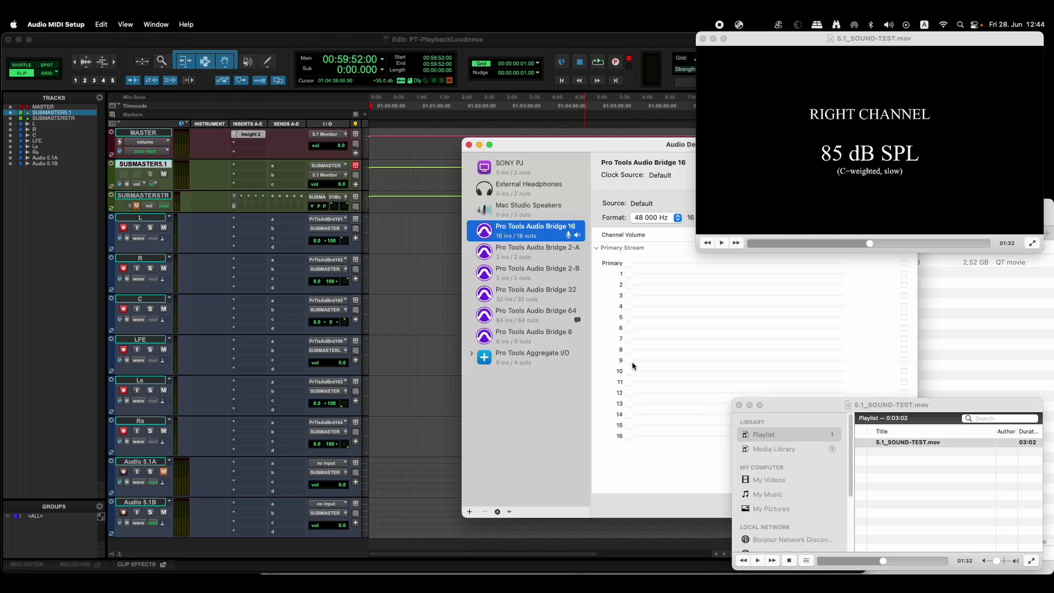
{"action": "left_click_drag", "start_coordinate": [641, 149], "coordinate": [543, 157]}
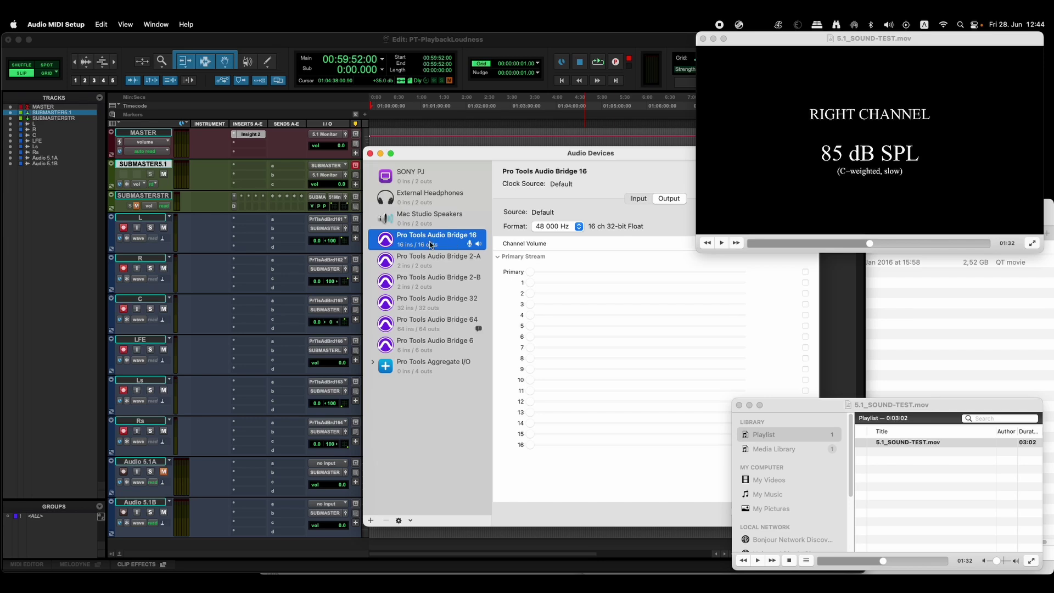
Set the Mac's sound output to Pro Tools Audio Bridge 16 and minimise Audio Devices
{"action": "left_click", "coordinate": [883, 24]}
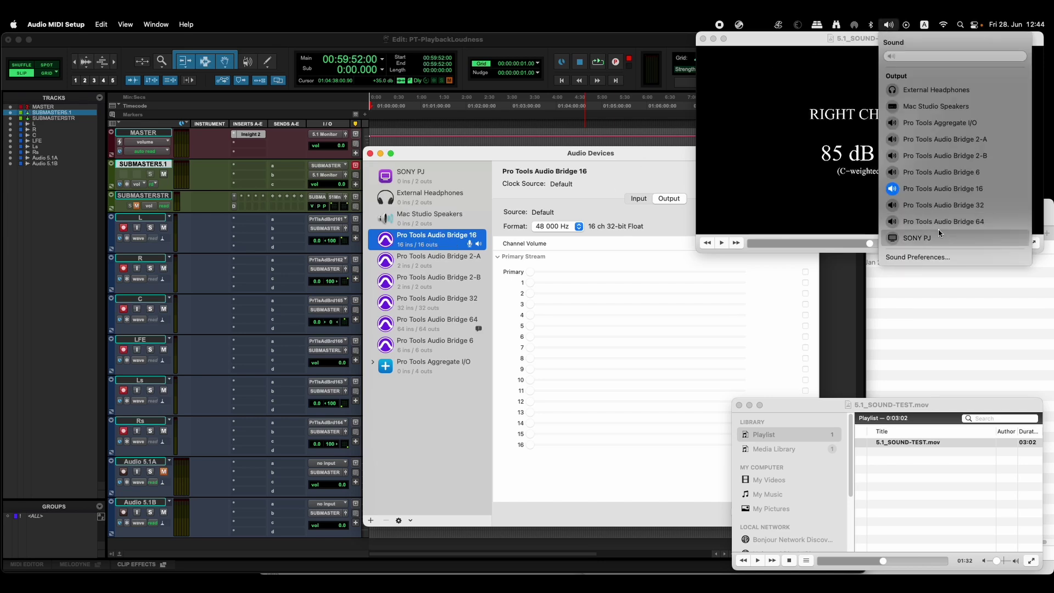
{"action": "left_click", "coordinate": [929, 193]}
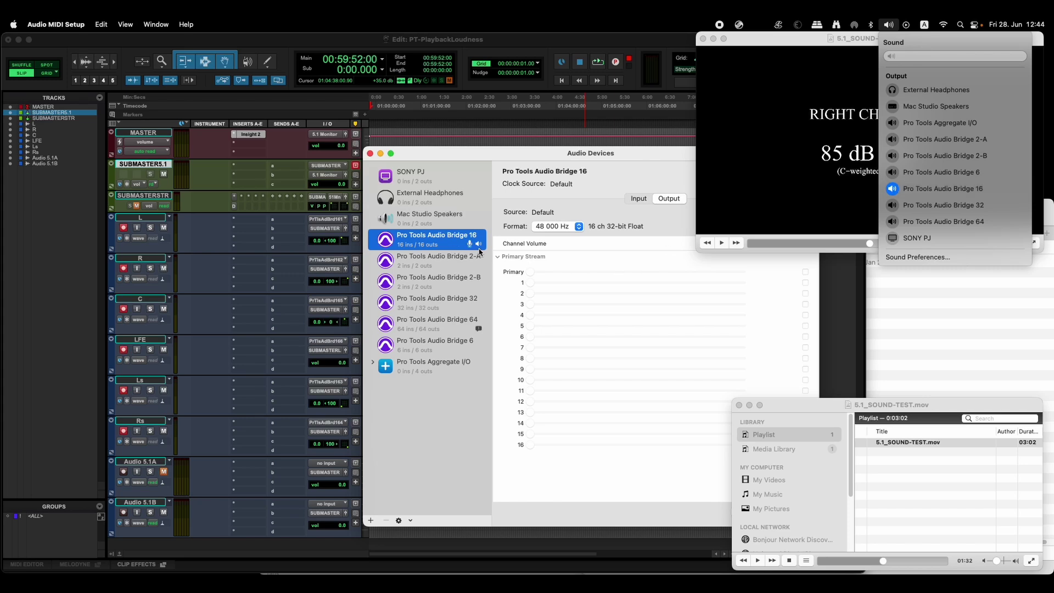
{"action": "left_click", "coordinate": [429, 248]}
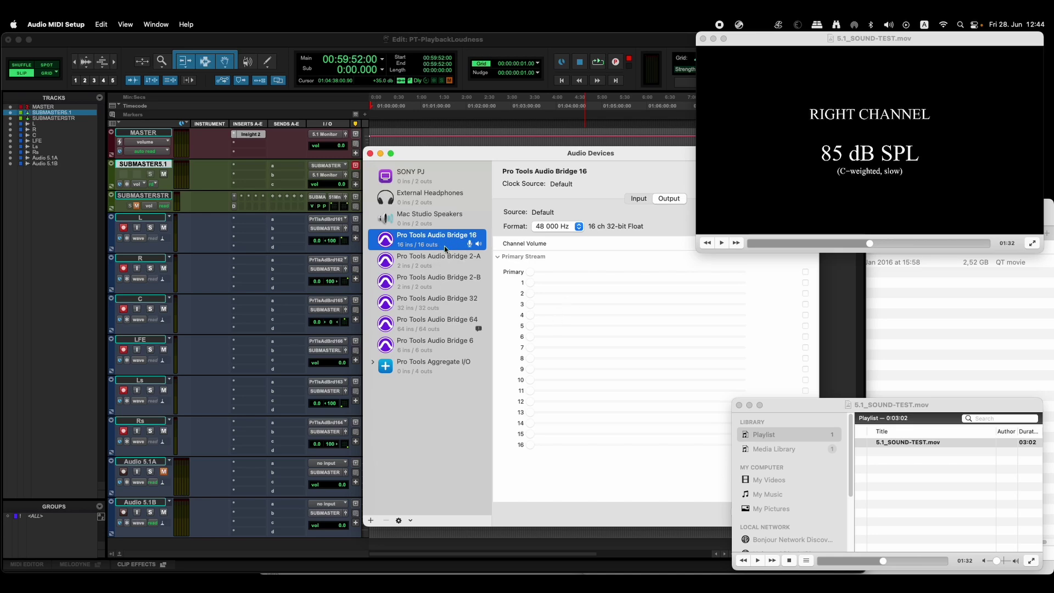
{"action": "double_click", "coordinate": [585, 158]}
In Setup > I/O, enable Pro Tools Audio Bridge 16 as an Aux I/O device and apply
{"action": "left_click", "coordinate": [572, 40]}
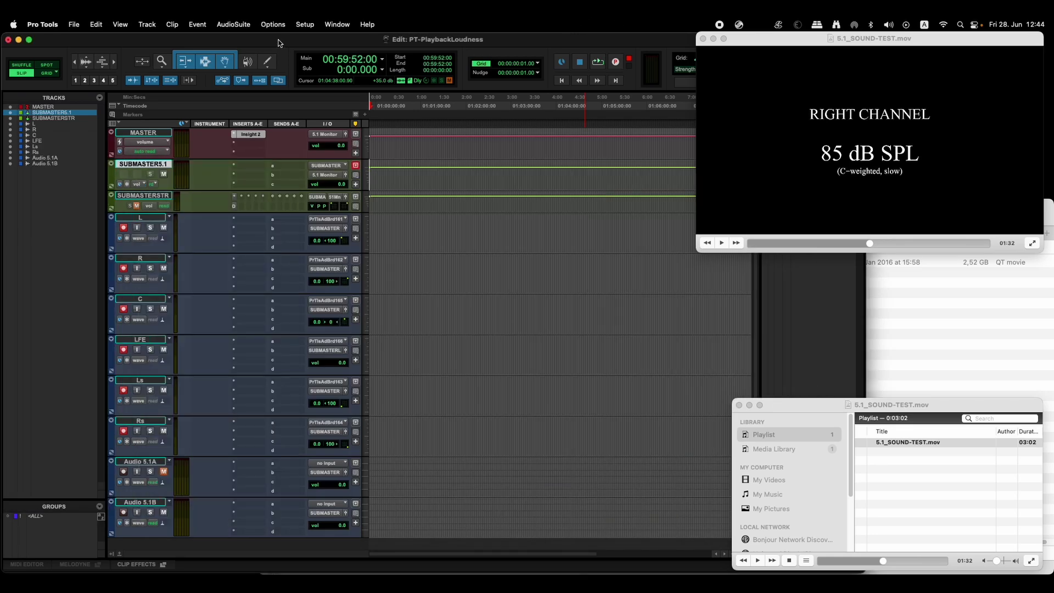
{"action": "left_click", "coordinate": [273, 24]}
{"action": "mouse_move", "coordinate": [305, 24]}
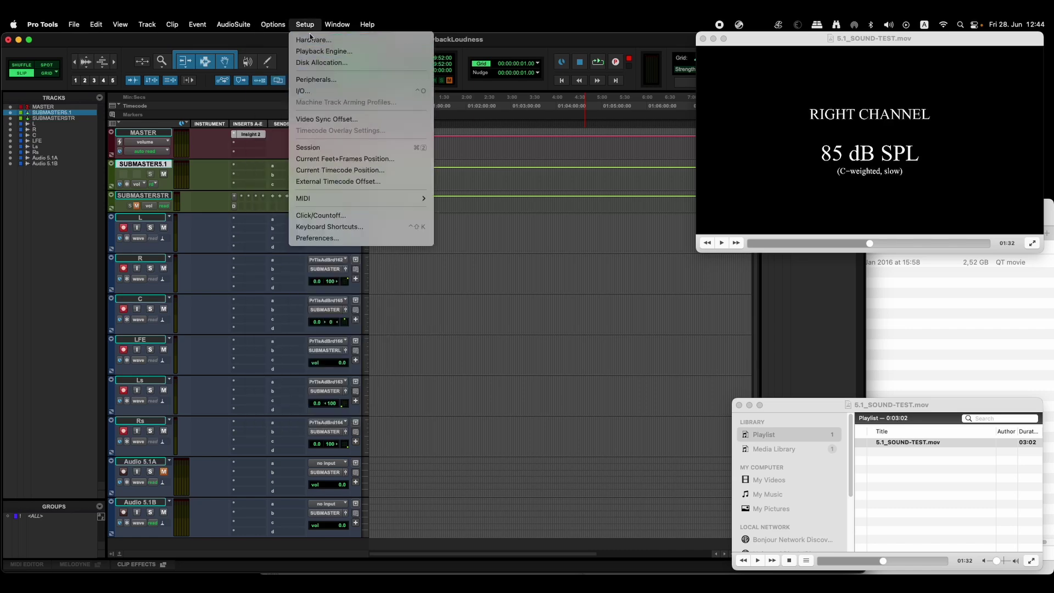
{"action": "left_click", "coordinate": [304, 91]}
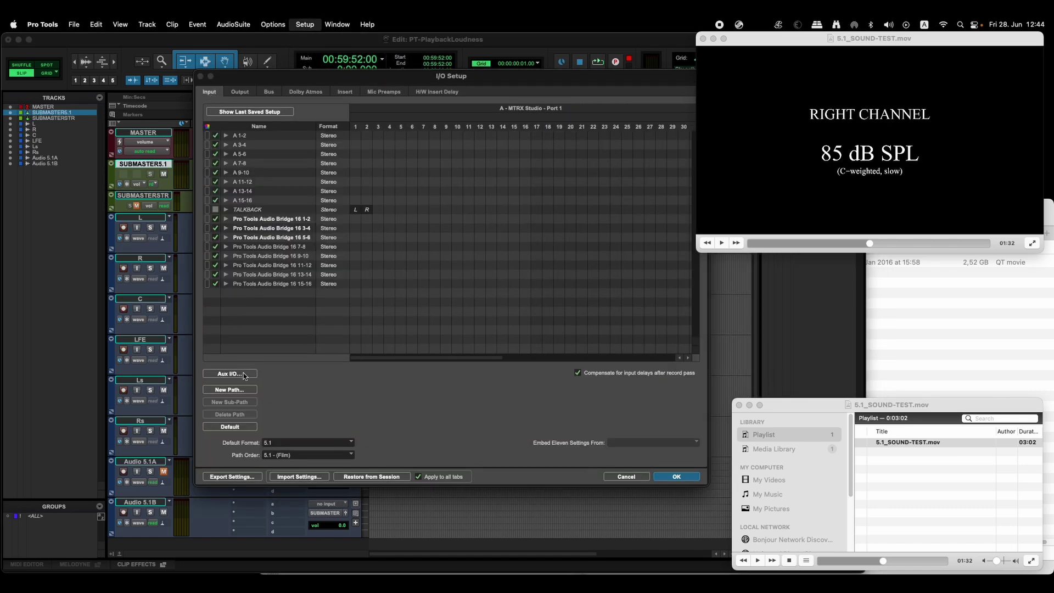
{"action": "left_click", "coordinate": [232, 375]}
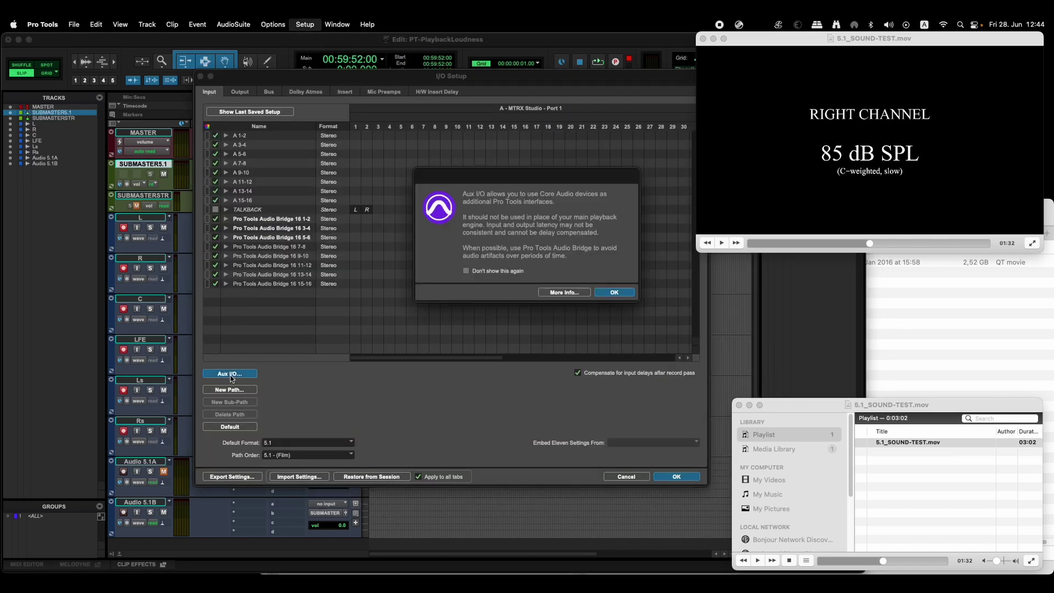
{"action": "left_click", "coordinate": [616, 292]}
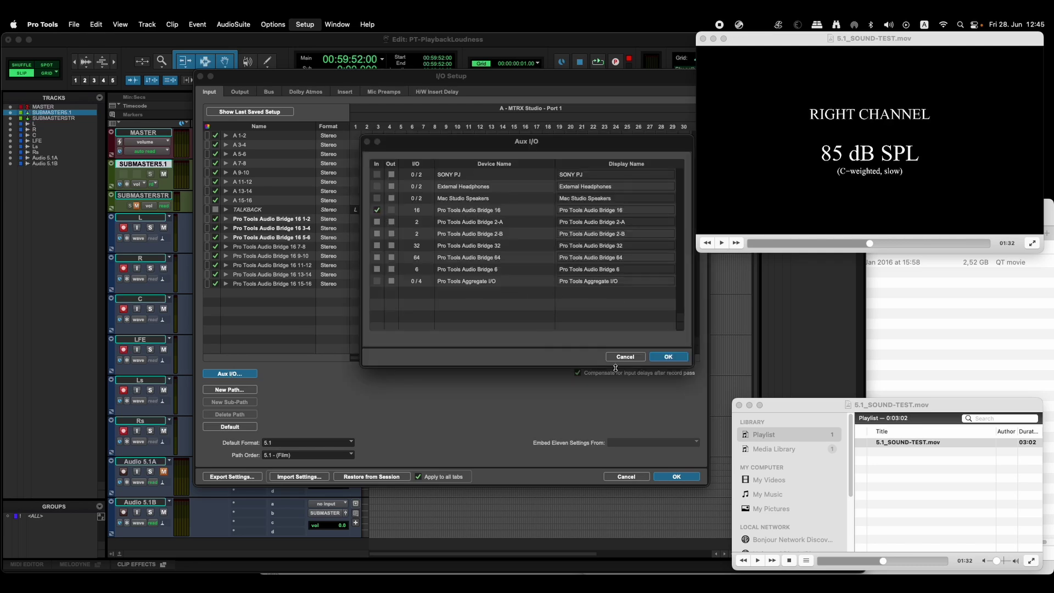
{"action": "left_click", "coordinate": [637, 359]}
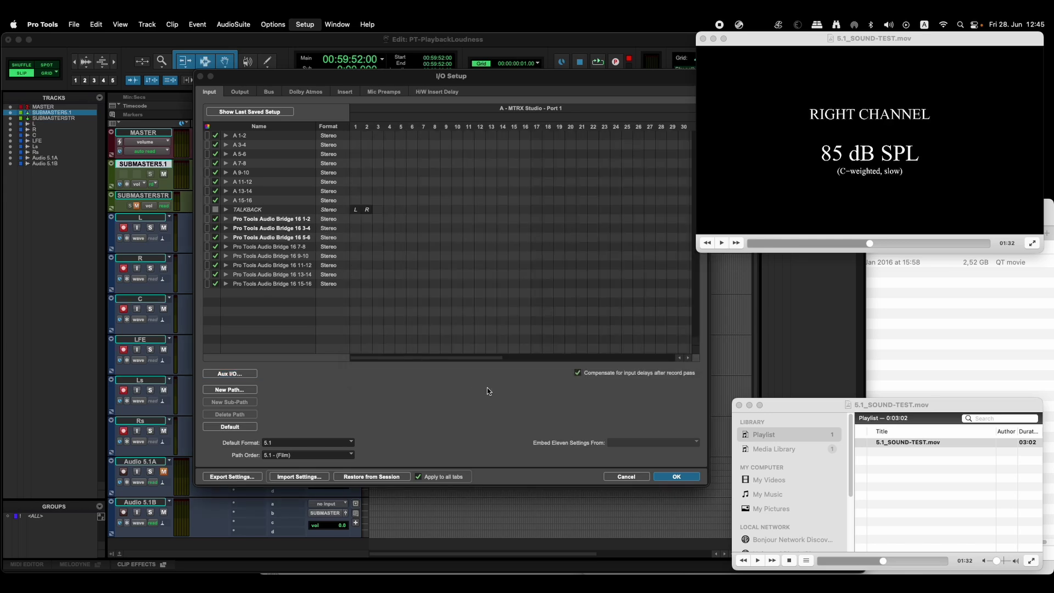
{"action": "left_click", "coordinate": [677, 477]}
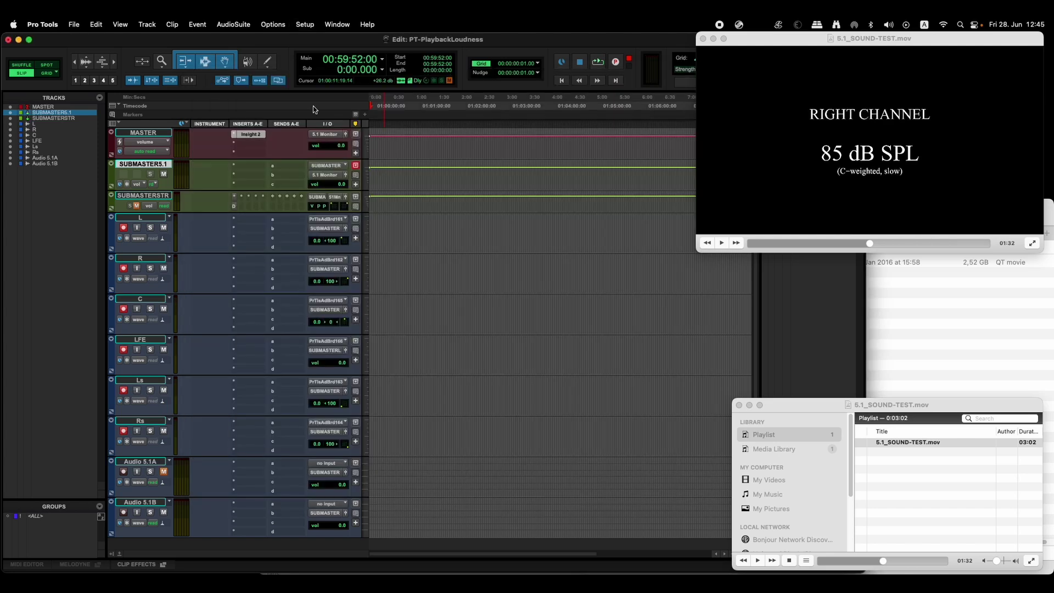
Confirm the Playback Engine settings: HDX, Hybrid Engine, 1024-sample buffer, 48 kHz
{"action": "left_click", "coordinate": [273, 25]}
{"action": "mouse_move", "coordinate": [308, 26]}
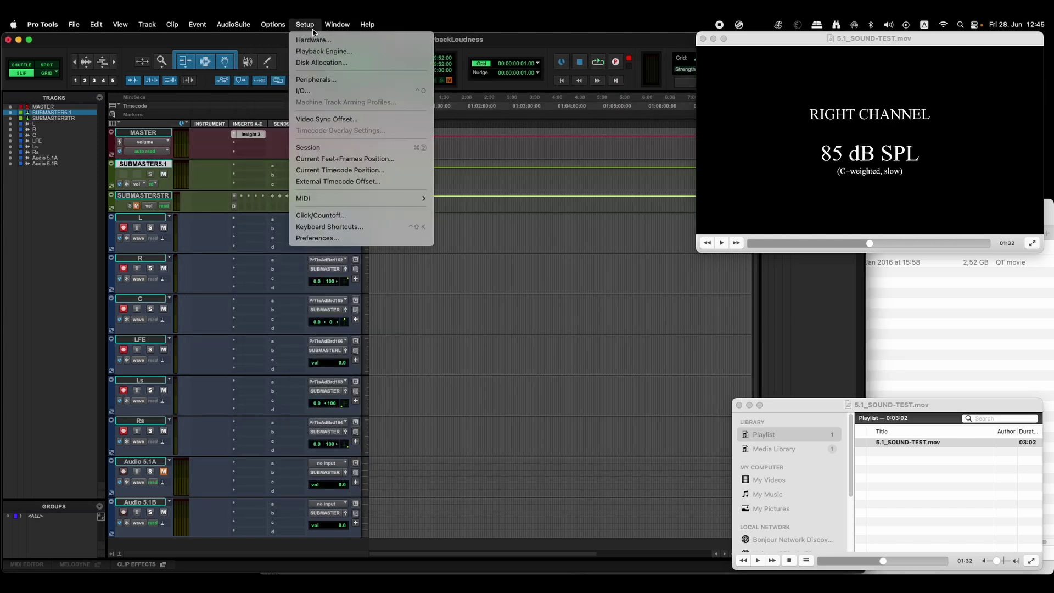
{"action": "left_click", "coordinate": [312, 51]}
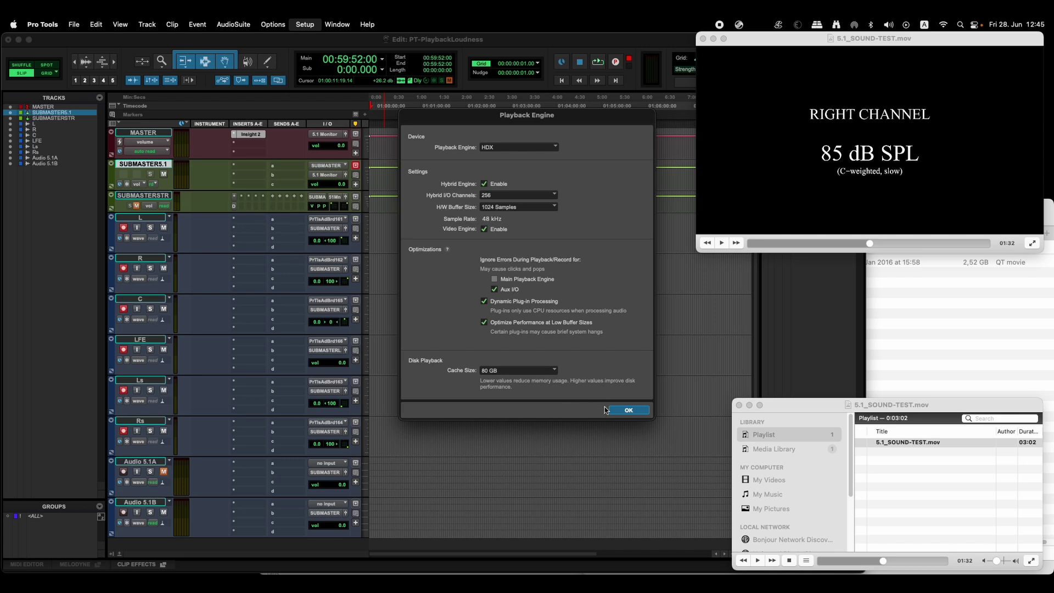
{"action": "left_click", "coordinate": [623, 411]}
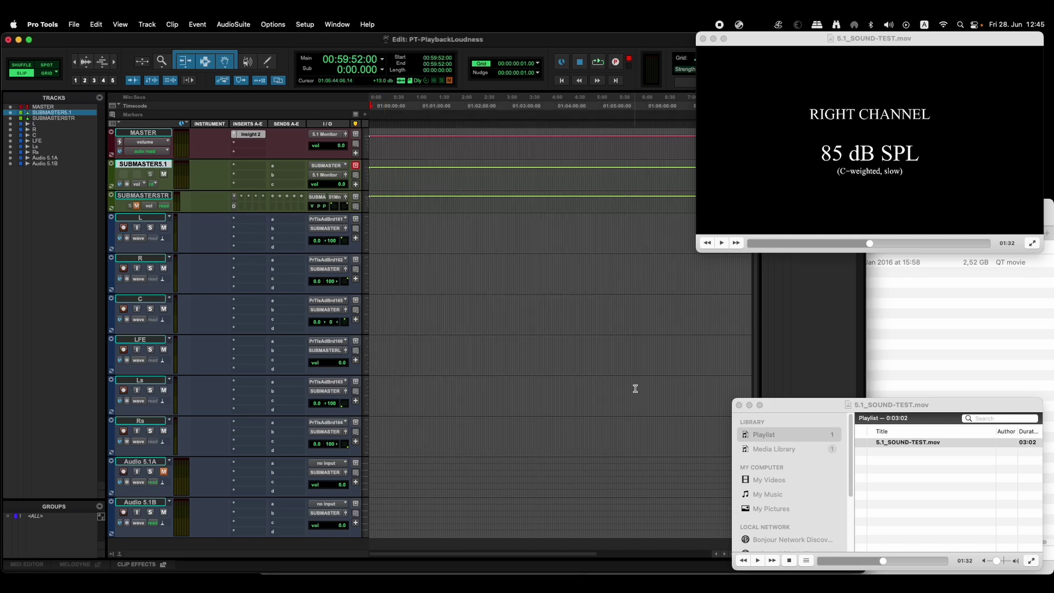
Set the L track's input to Pro Tools Audio Bridge 16 channel 1 (Mono)
{"action": "left_click", "coordinate": [886, 493]}
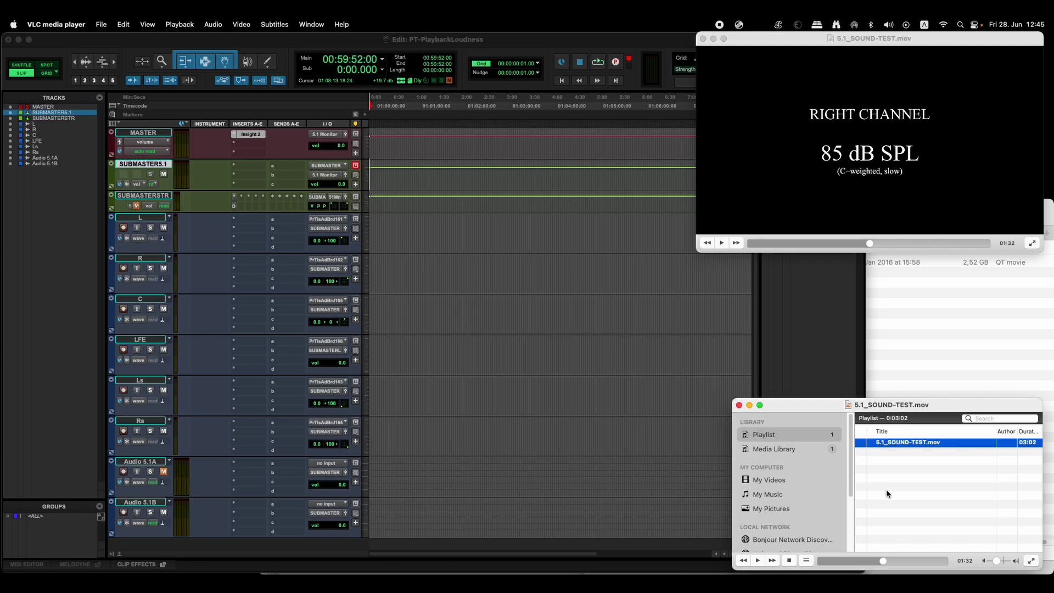
{"action": "left_click", "coordinate": [480, 335]}
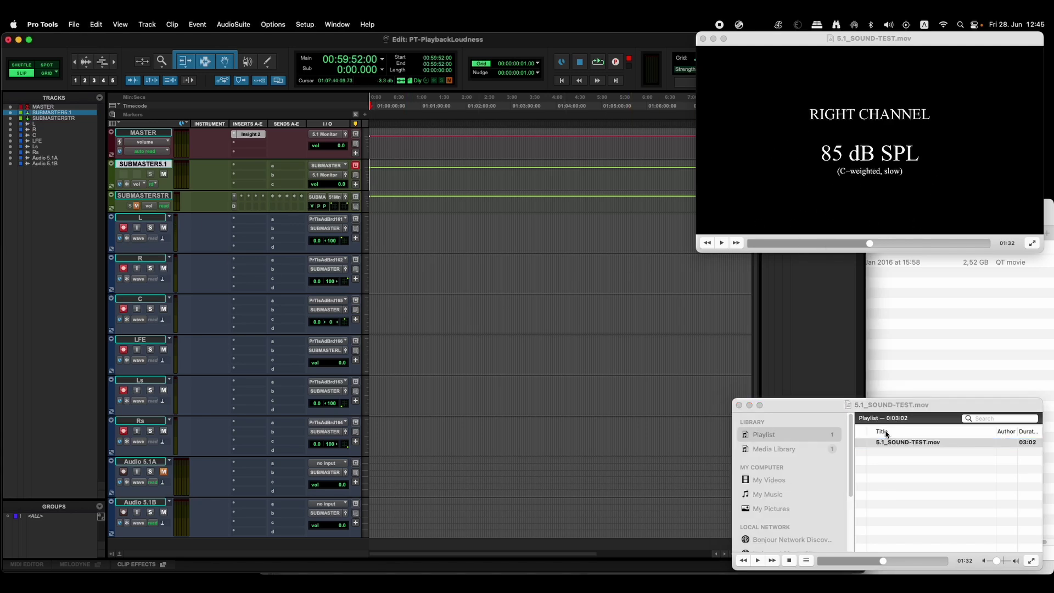
{"action": "left_click", "coordinate": [896, 503]}
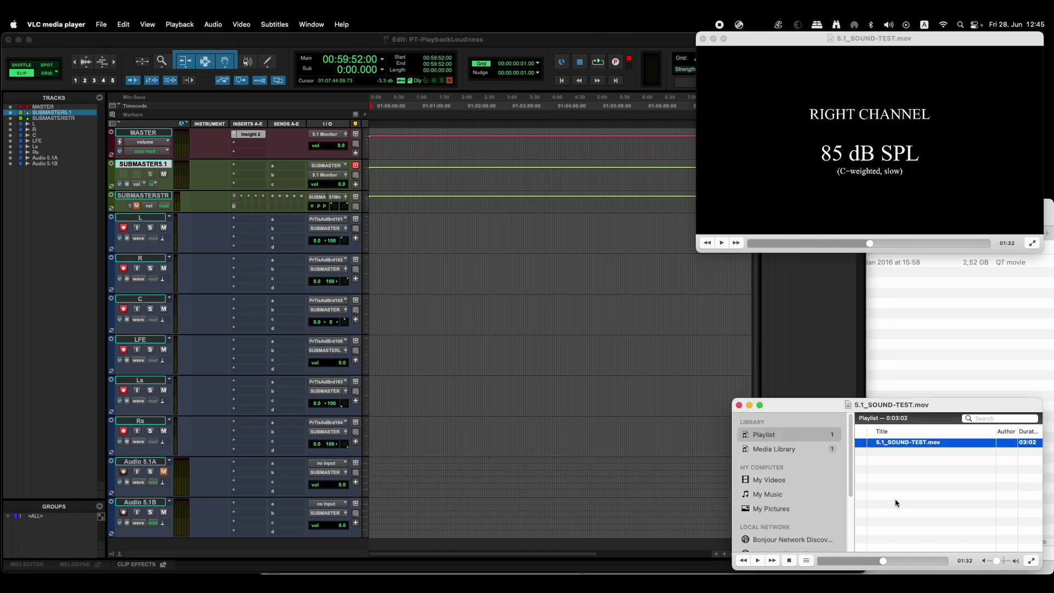
{"action": "left_click", "coordinate": [152, 220]}
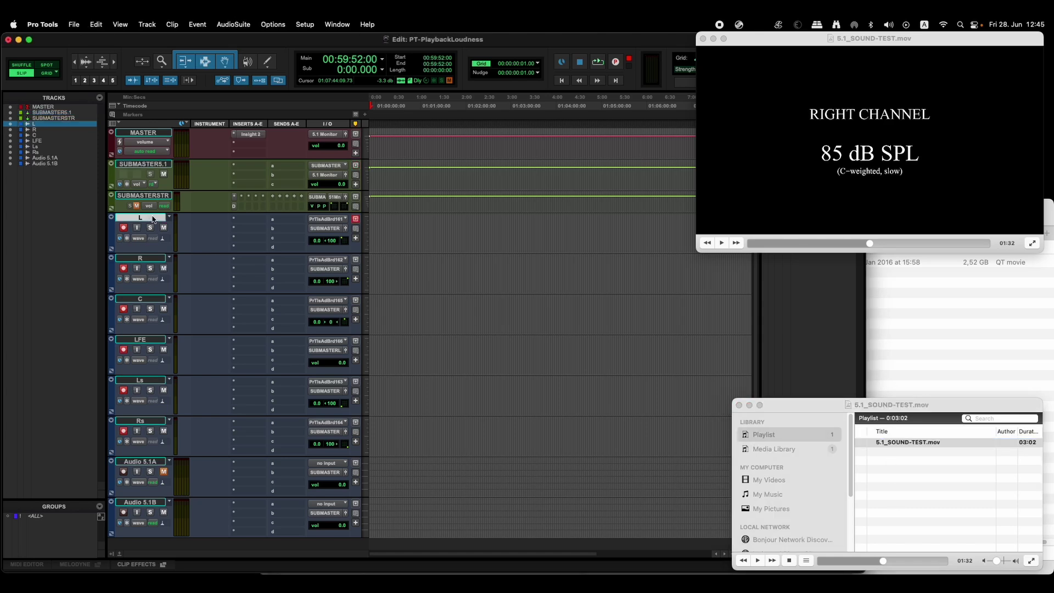
{"action": "left_click", "coordinate": [341, 224]}
{"action": "mouse_move", "coordinate": [350, 222]}
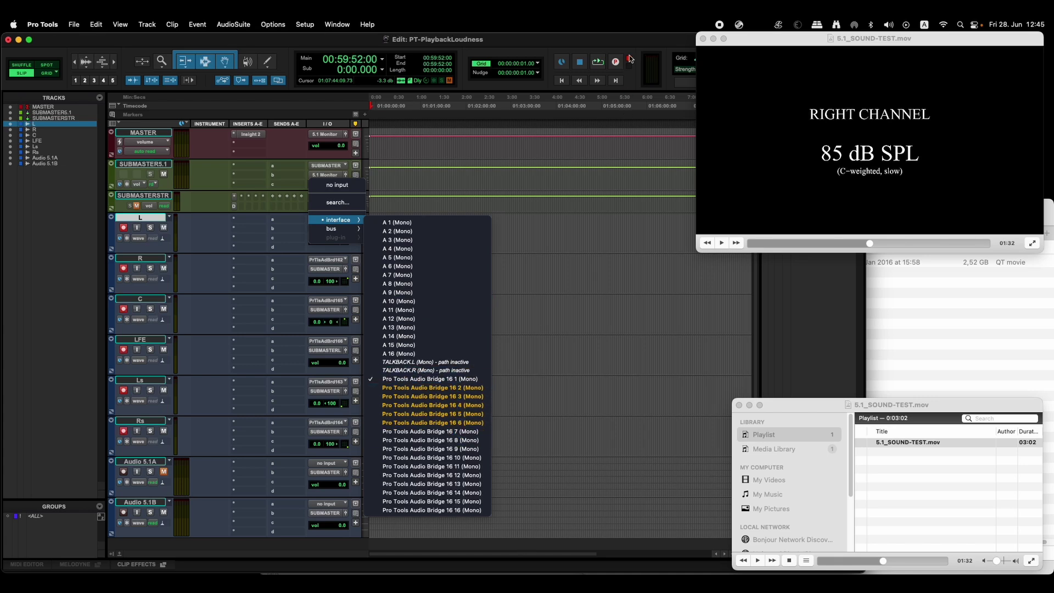
{"action": "left_click", "coordinate": [584, 49]}
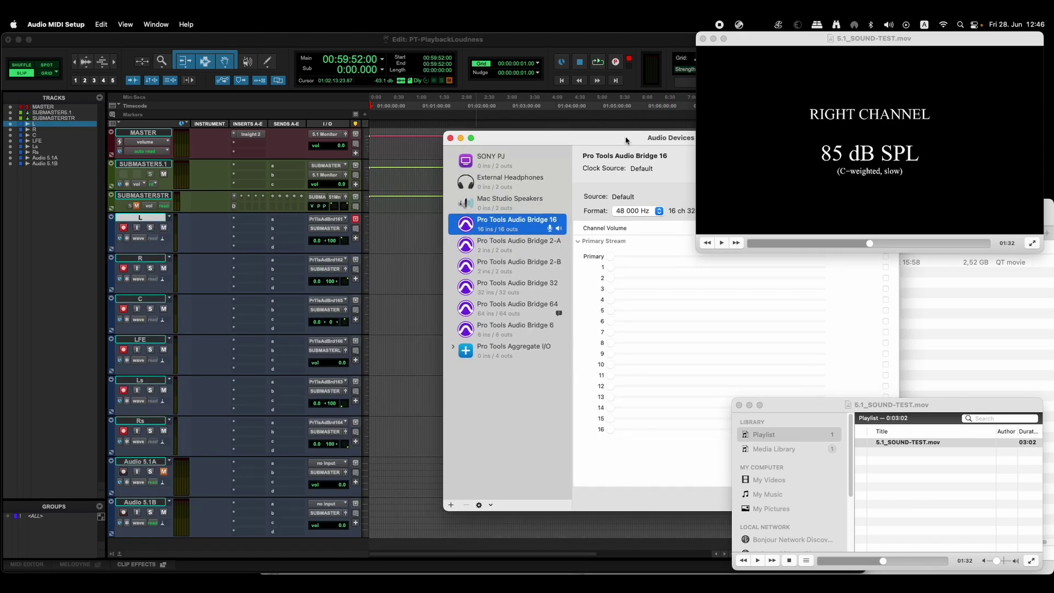
{"action": "left_click_drag", "start_coordinate": [625, 136], "coordinate": [476, 100]}
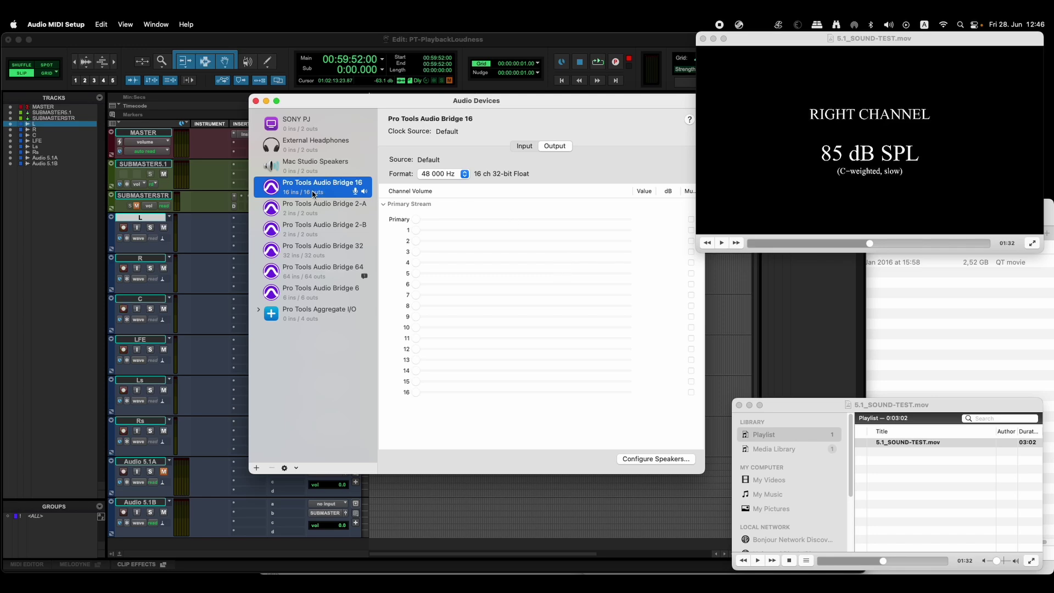
{"action": "left_click", "coordinate": [651, 460]}
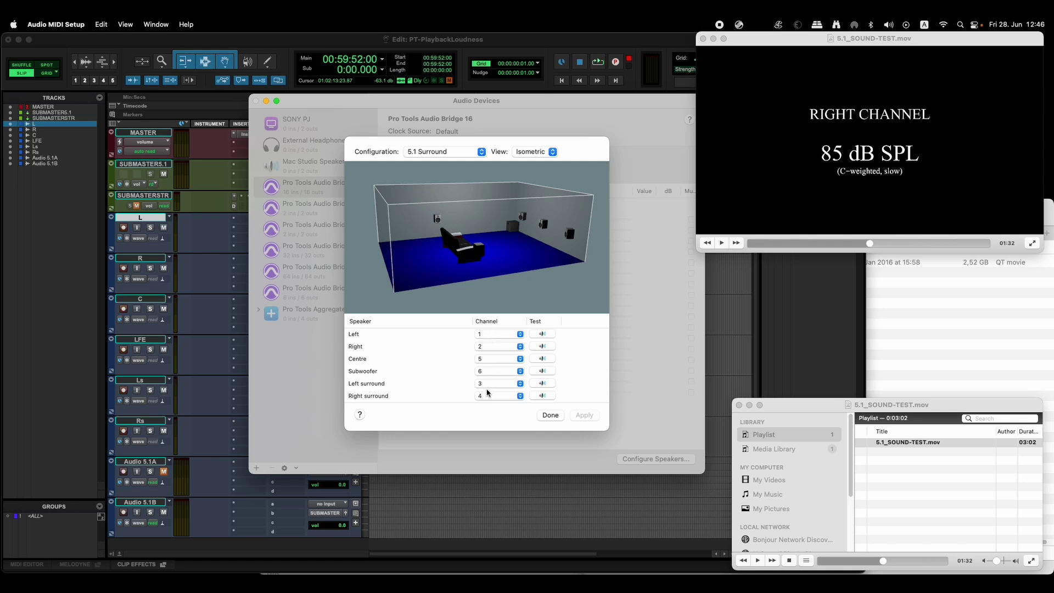
{"action": "left_click", "coordinate": [148, 220]}
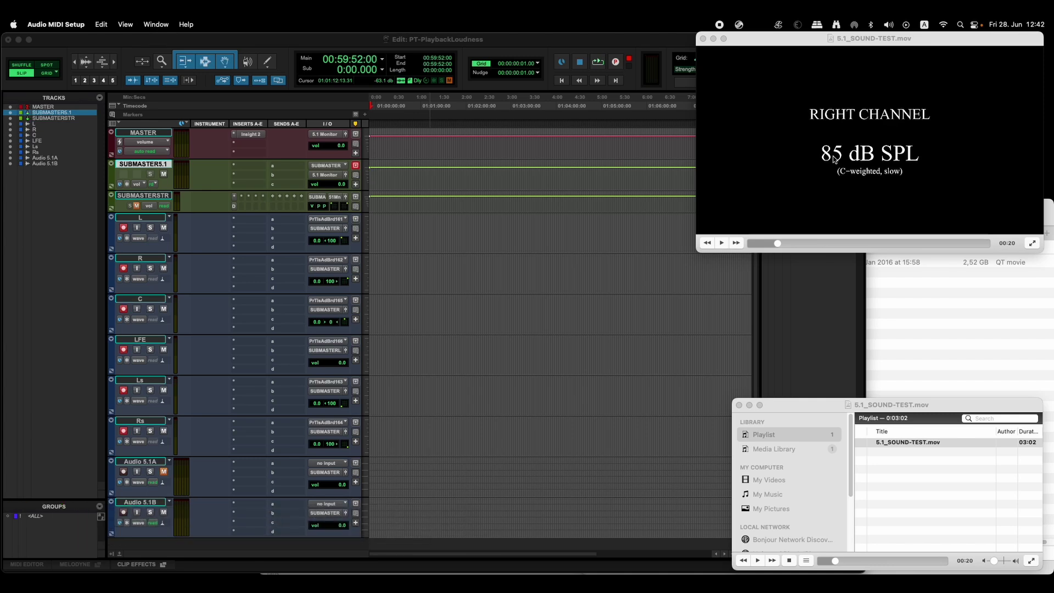
Meter the right-channel test section in MASTER's Insight 2 Spectrum view, then pause VLC
{"action": "left_click", "coordinate": [667, 43]}
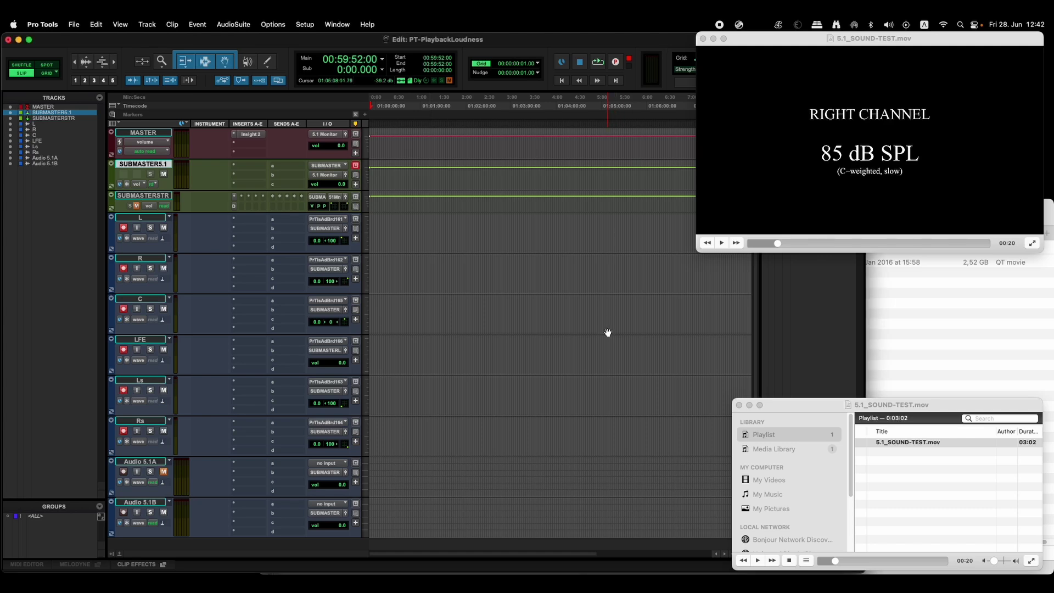
{"action": "left_click", "coordinate": [254, 136]}
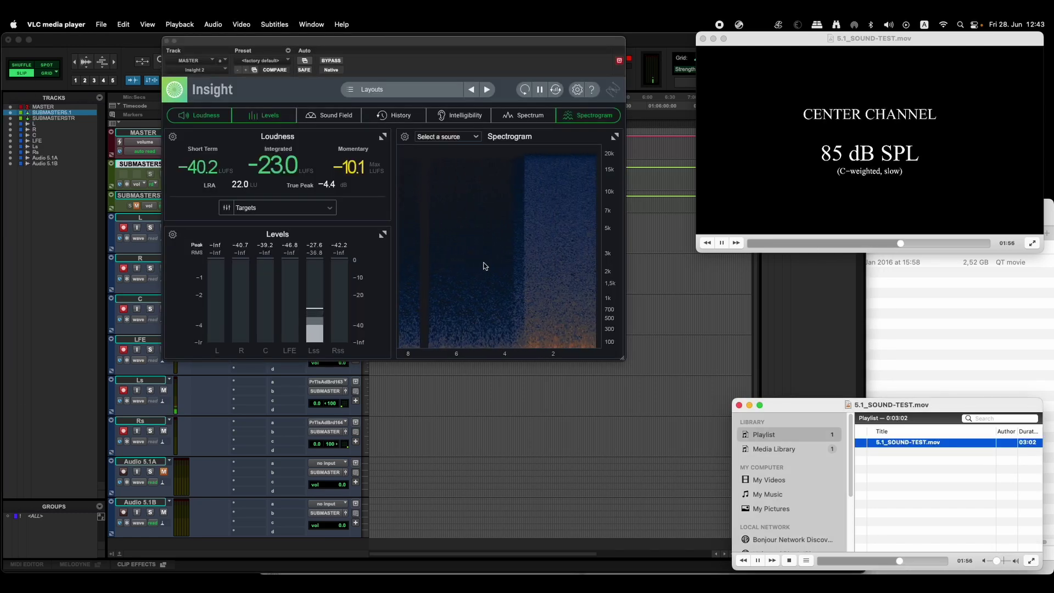
{"action": "left_click", "coordinate": [880, 560]}
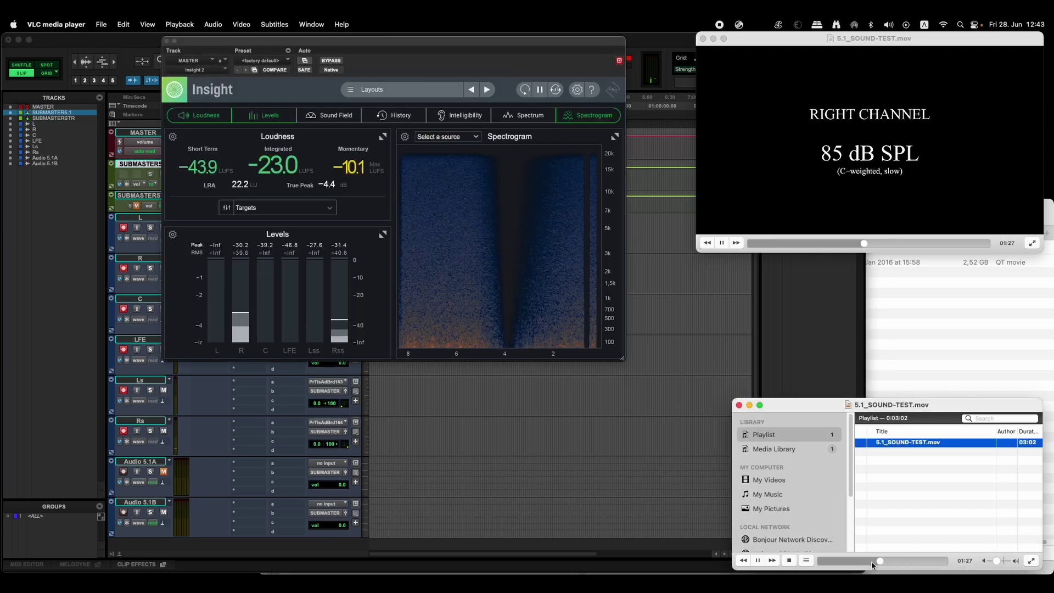
{"action": "left_click", "coordinate": [523, 115]}
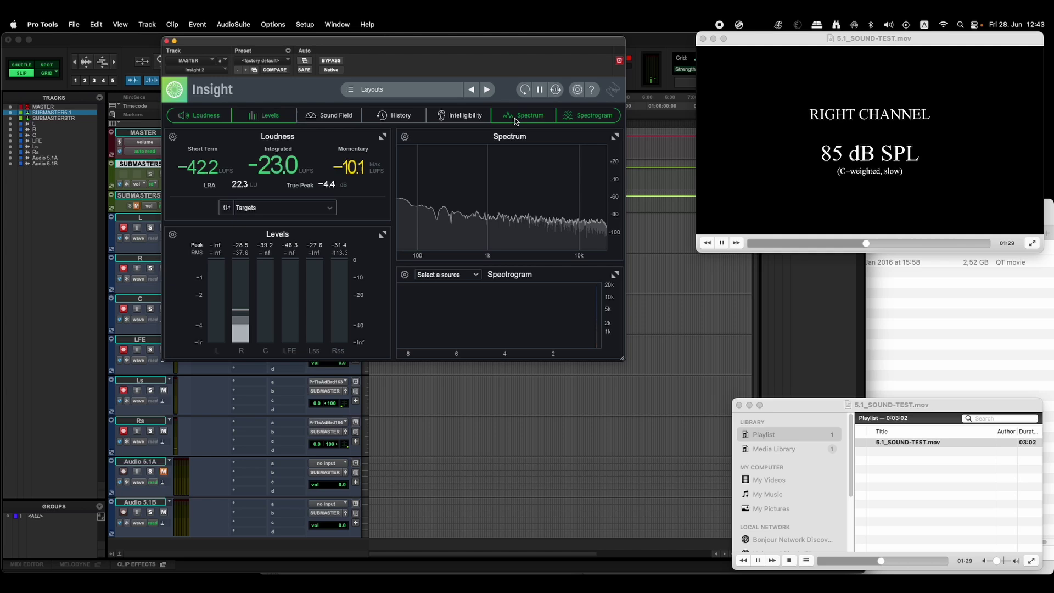
{"action": "left_click", "coordinate": [890, 488]}
{"action": "key", "text": "space"}
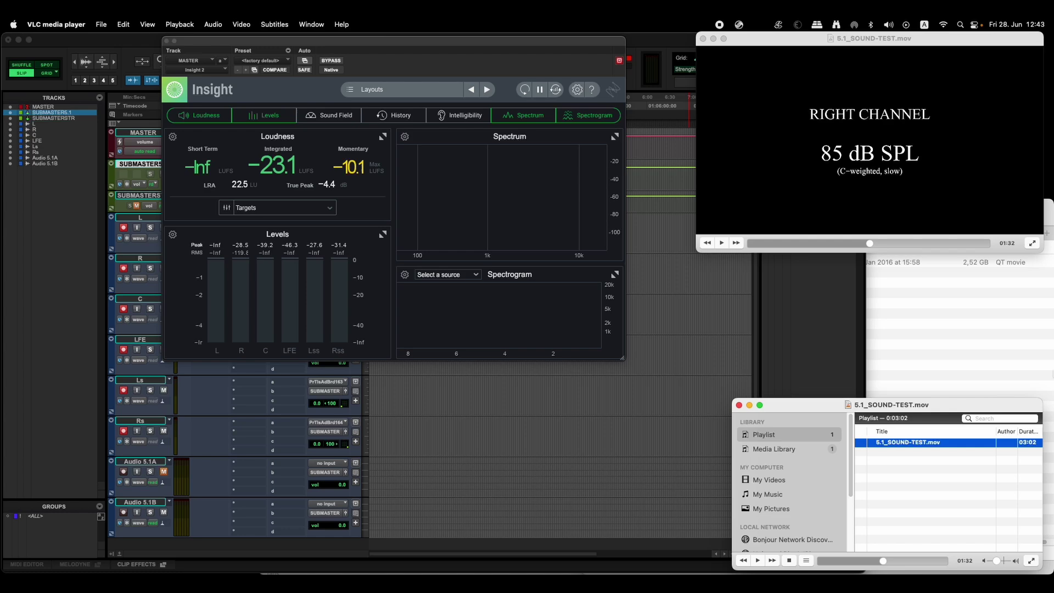
Close Insight and verify in I/O Setup's Aux I/O list that Audio Bridge 16 is enabled, without changes
{"action": "left_click", "coordinate": [397, 54]}
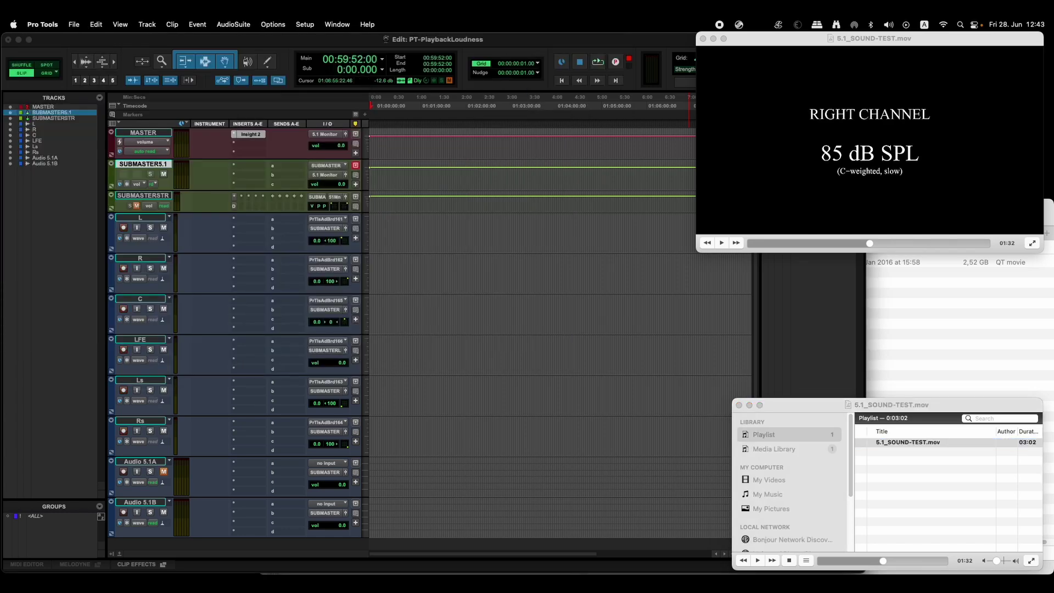
{"action": "key", "text": "super+Tab"}
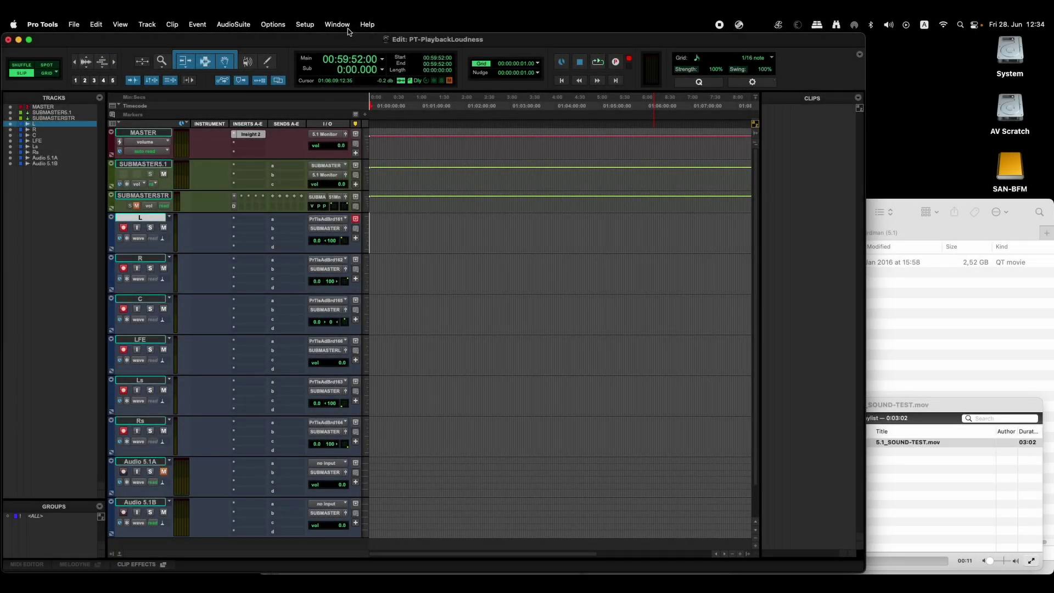
{"action": "left_click", "coordinate": [308, 25]}
{"action": "left_click", "coordinate": [312, 91]}
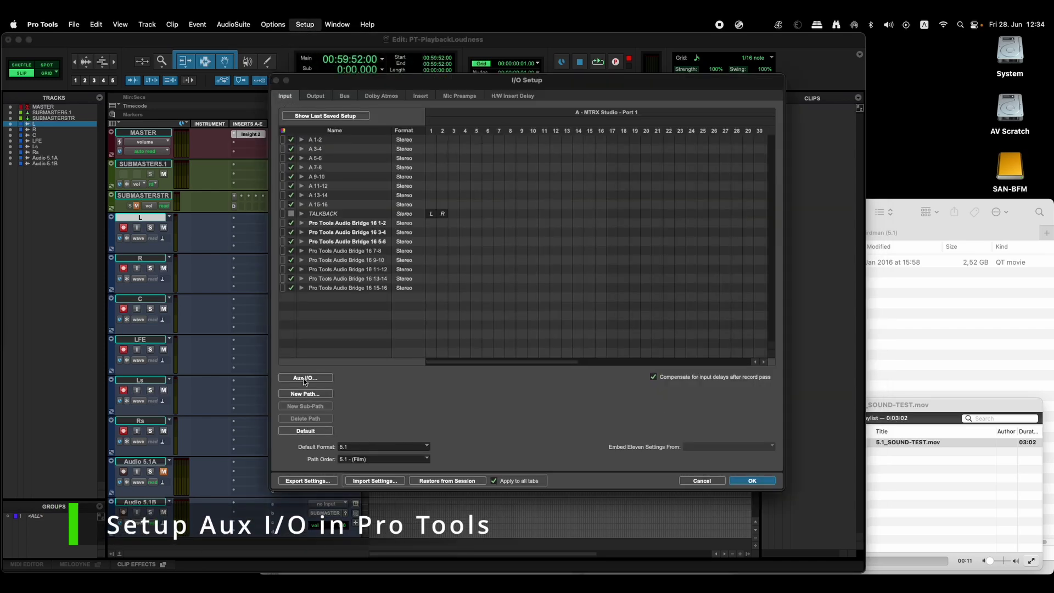
{"action": "left_click", "coordinate": [305, 379]}
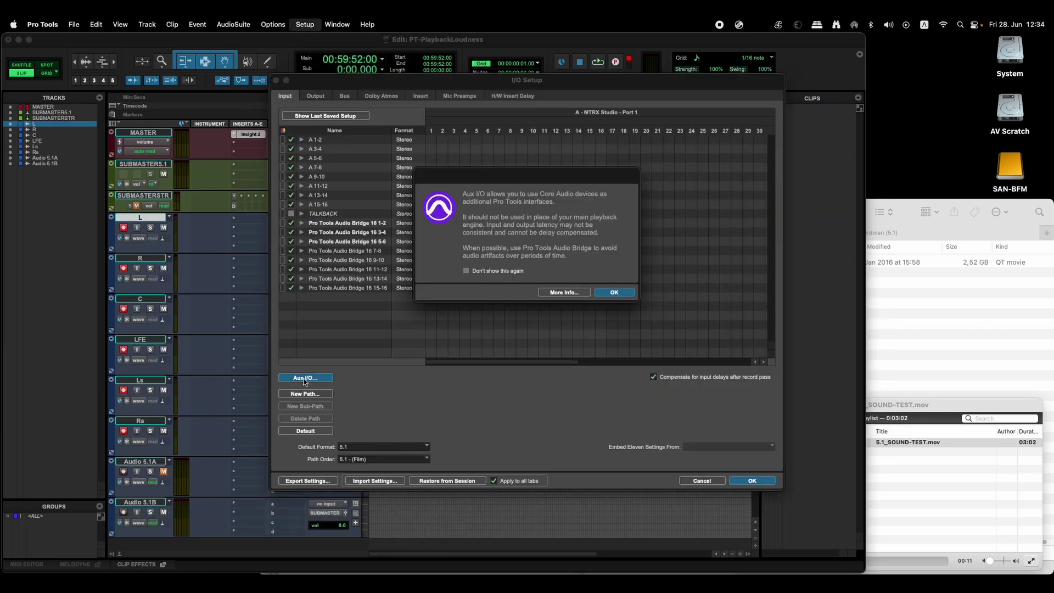
{"action": "left_click", "coordinate": [619, 293]}
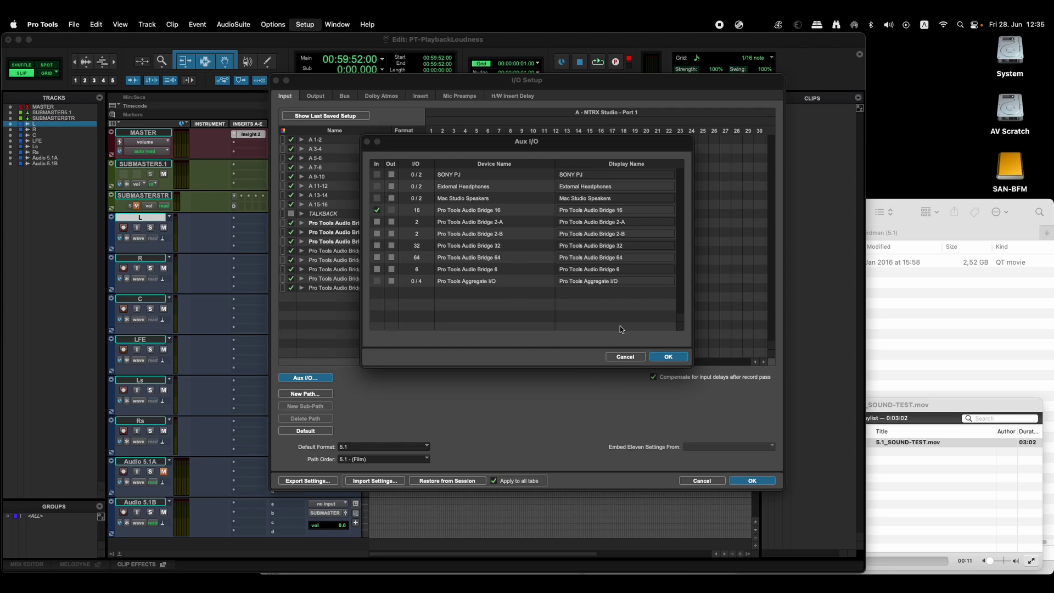
{"action": "left_click", "coordinate": [626, 358]}
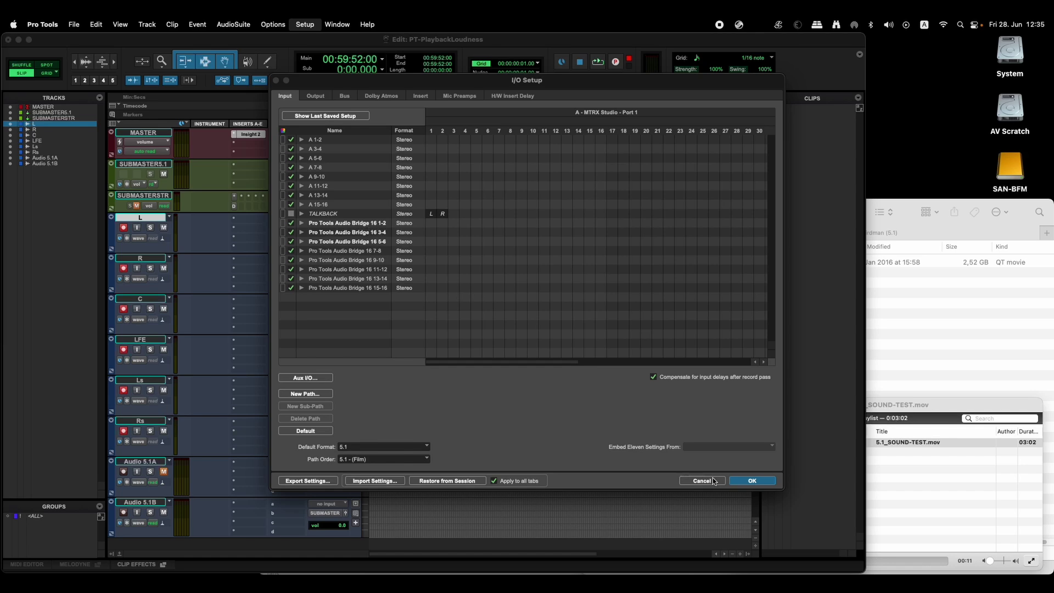
Close I/O Setup and inspect the output panners of the L and R tracks
{"action": "left_click", "coordinate": [748, 483]}
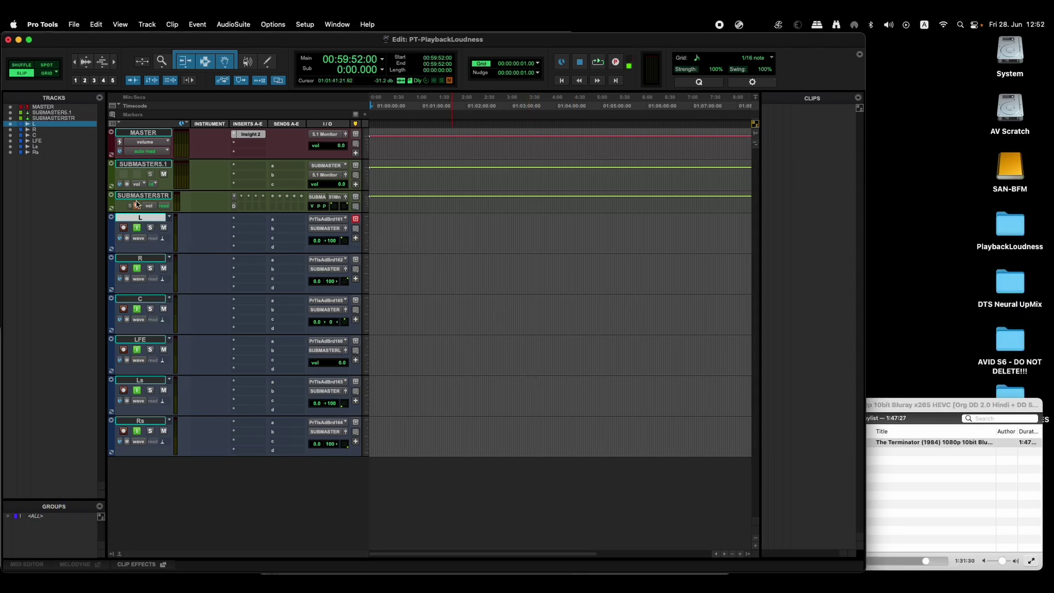
{"action": "left_click", "coordinate": [346, 228]}
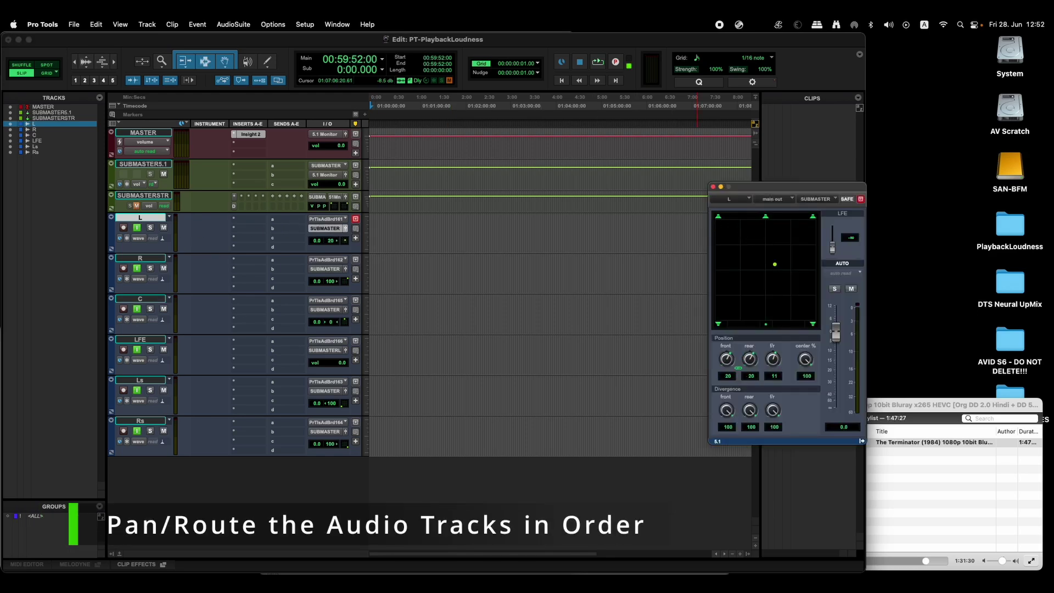
{"action": "left_click", "coordinate": [346, 269]}
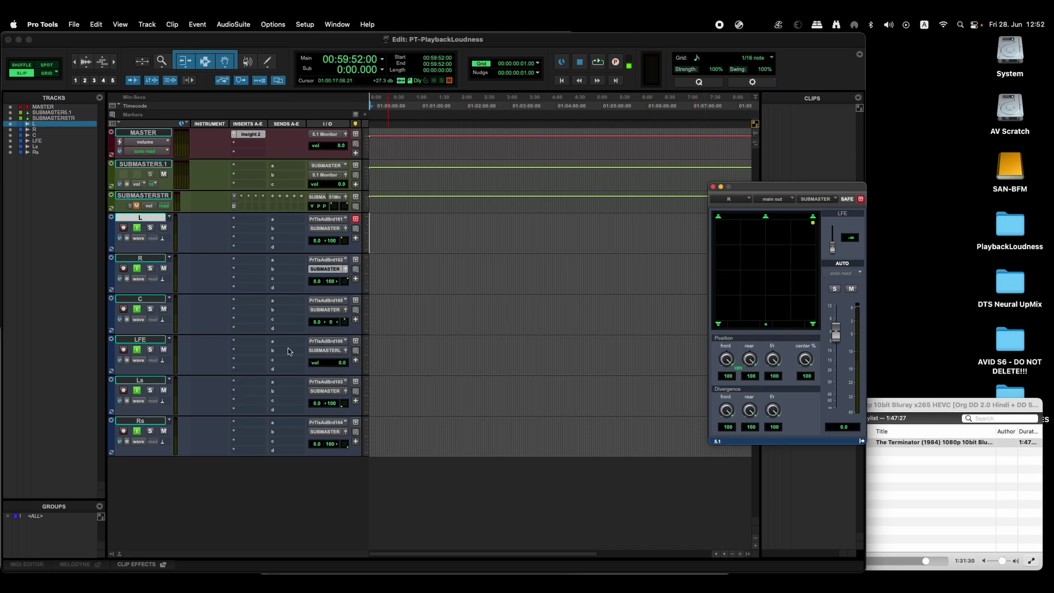
Select the LFE track and browse its output routing to the SUBMASTER bus
{"action": "left_click", "coordinate": [136, 341]}
{"action": "left_click", "coordinate": [329, 351]}
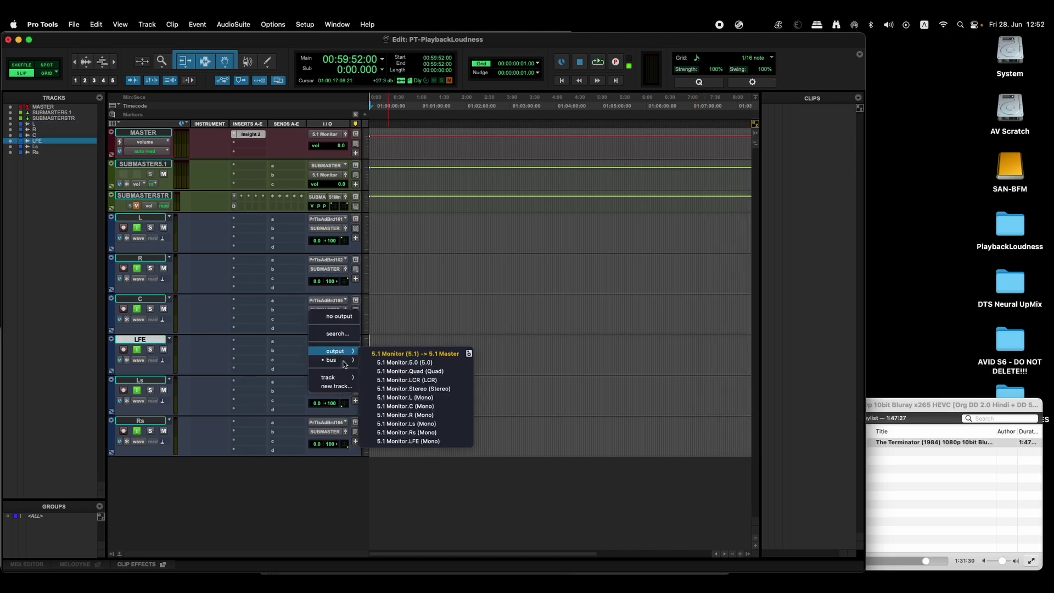
{"action": "mouse_move", "coordinate": [337, 363]}
{"action": "scroll", "coordinate": [407, 550], "scroll_direction": "down", "scroll_amount": 15}
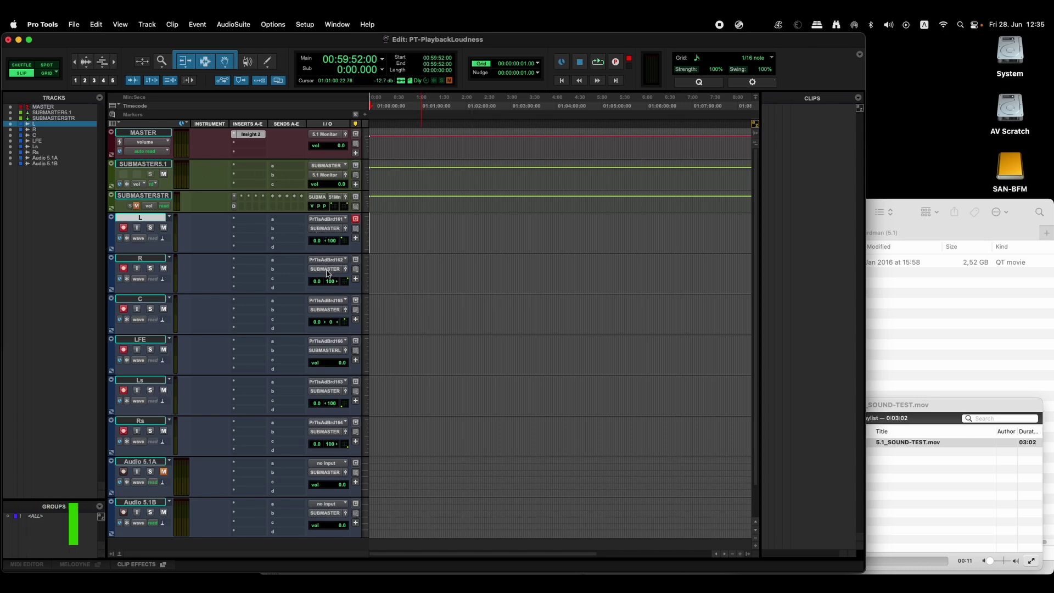
Confirm L's input stays on Audio Bridge 16 channel 1, then bring the VLC playlist forward
{"action": "left_click", "coordinate": [336, 220]}
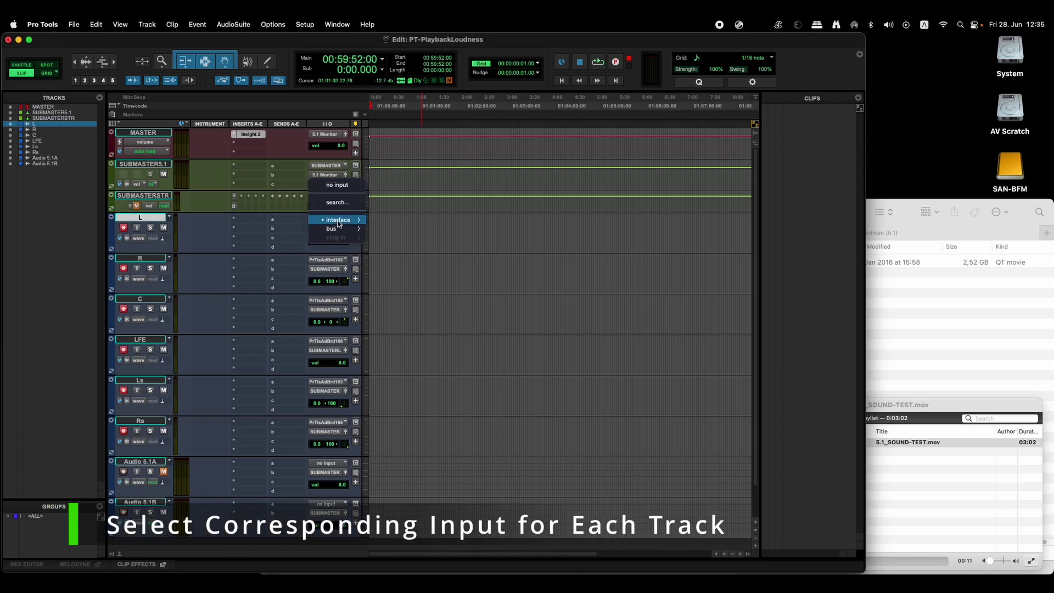
{"action": "mouse_move", "coordinate": [337, 221]}
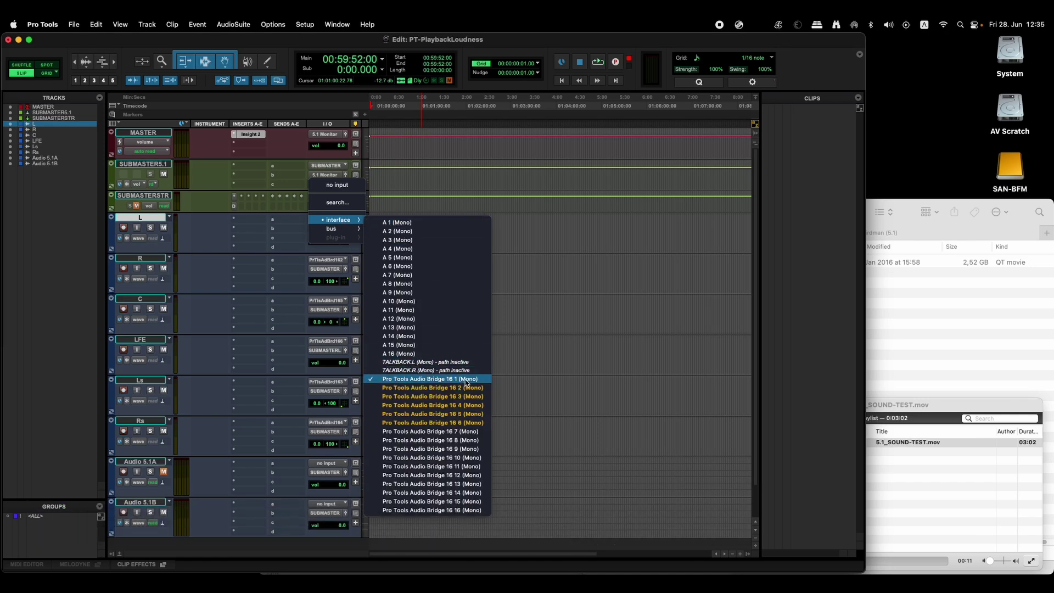
{"action": "left_click", "coordinate": [808, 82]}
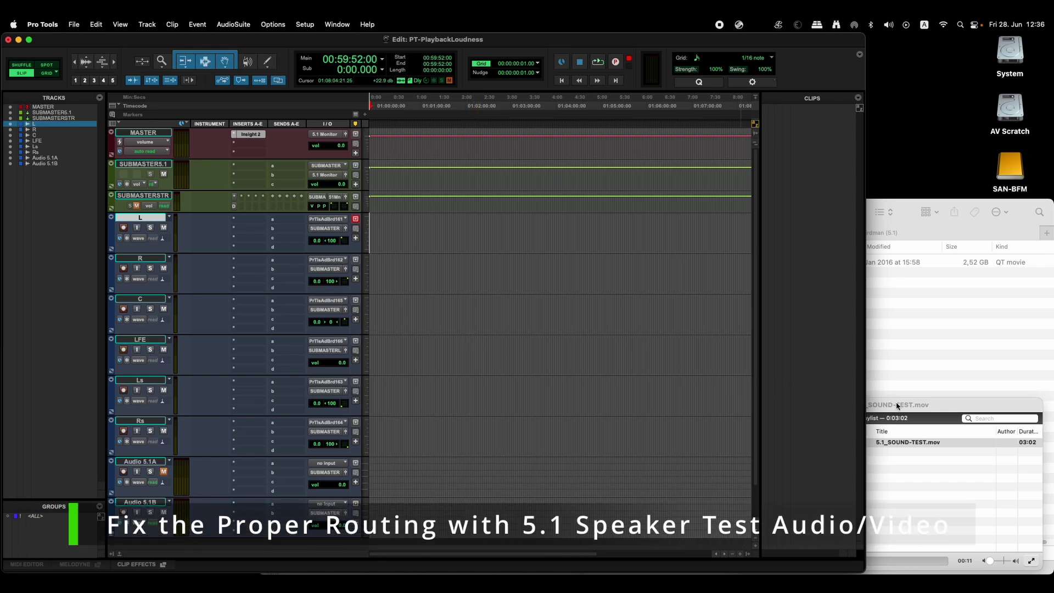
{"action": "left_click", "coordinate": [899, 406]}
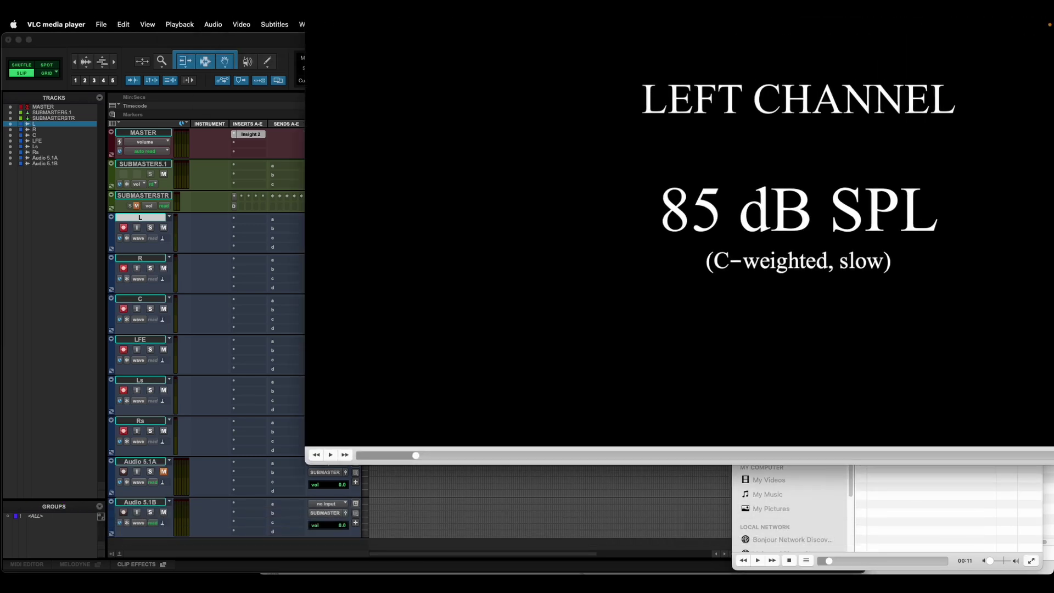
Resize the test video window, move it to the top right, then play and pause it
{"action": "left_click_drag", "start_coordinate": [306, 33], "coordinate": [772, 437]}
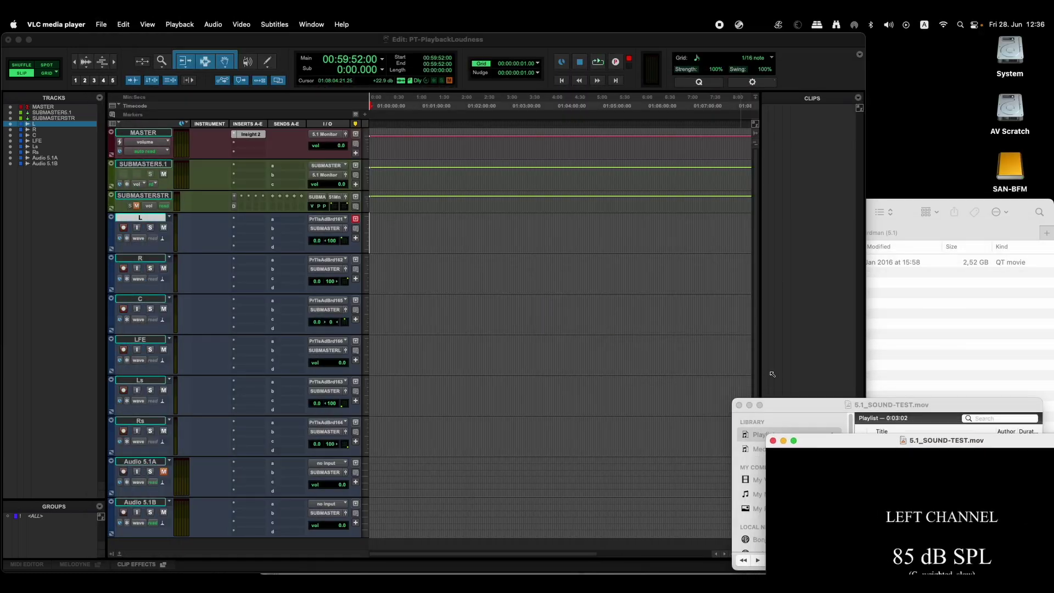
{"action": "left_click_drag", "start_coordinate": [938, 442], "coordinate": [863, 38]}
{"action": "left_click", "coordinate": [758, 561]}
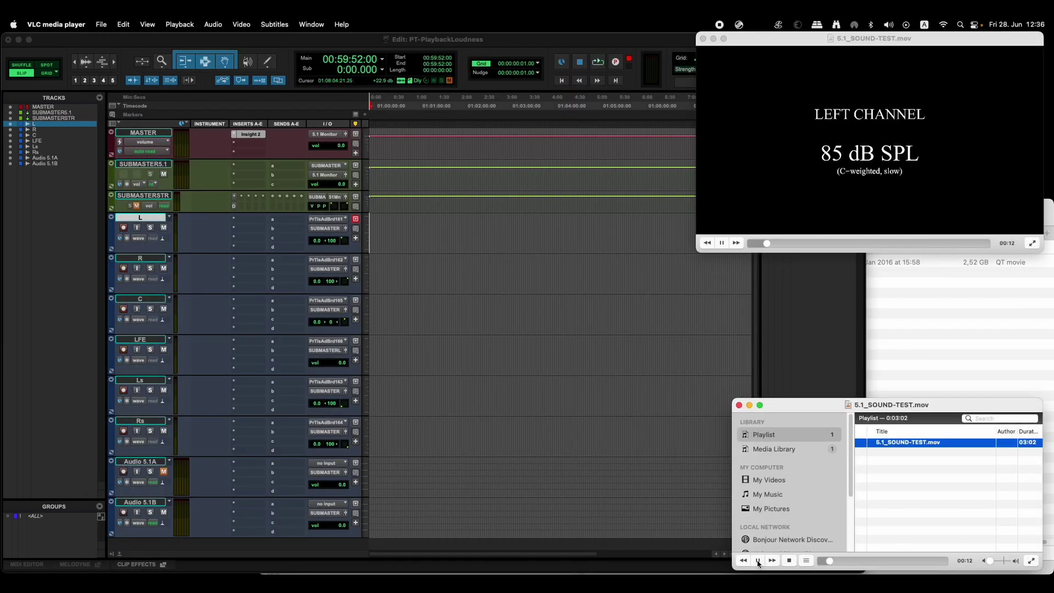
{"action": "left_click", "coordinate": [758, 560]}
{"action": "left_click", "coordinate": [861, 235]}
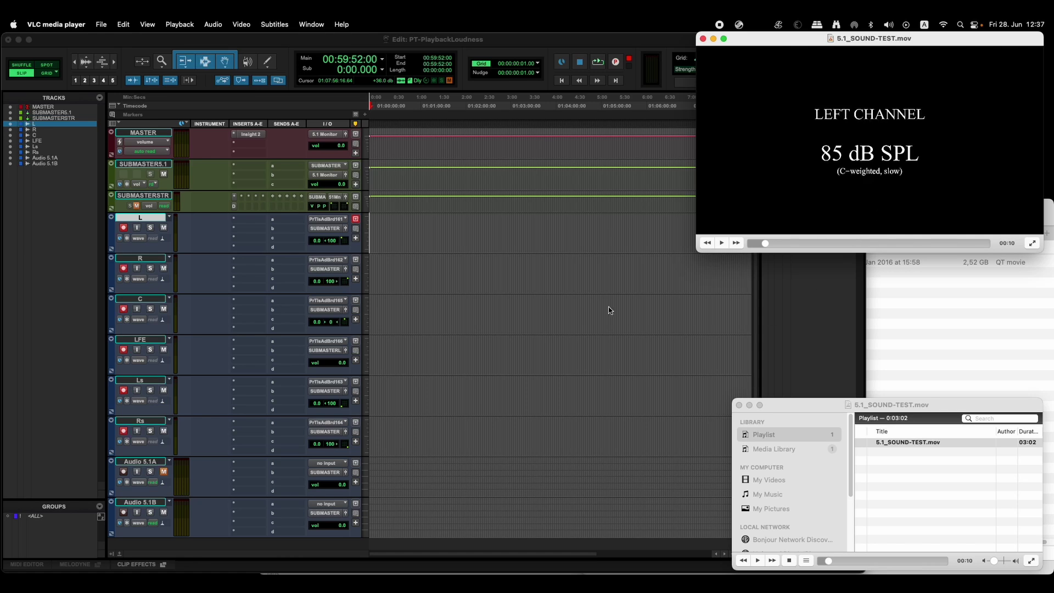
Recheck the L track's input list, then skip the video to RIGHT CHANNEL at 00:20
{"action": "left_click", "coordinate": [323, 220]}
{"action": "mouse_move", "coordinate": [323, 222]}
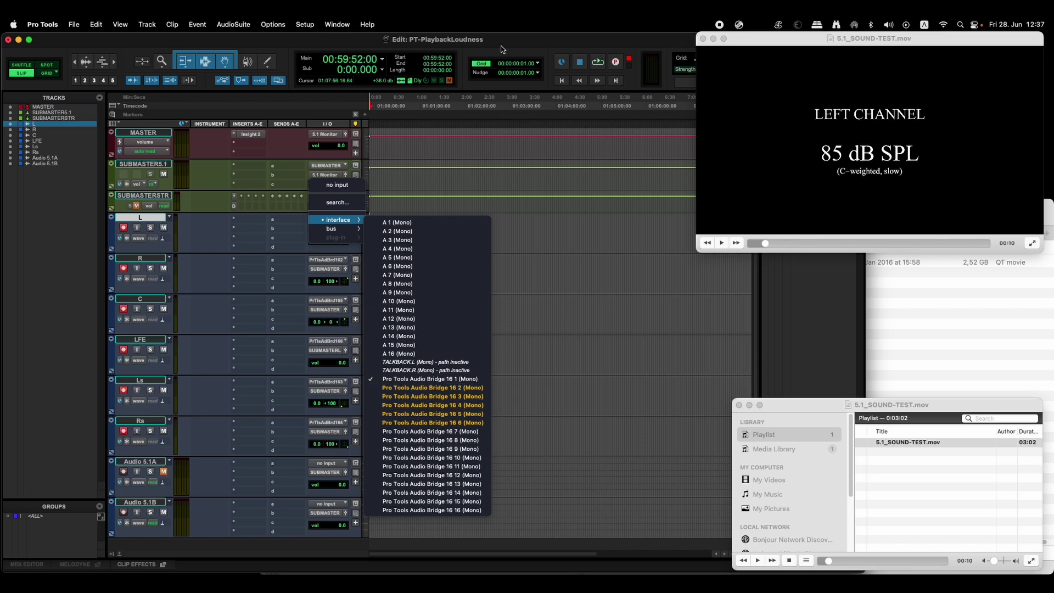
{"action": "left_click", "coordinate": [869, 485]}
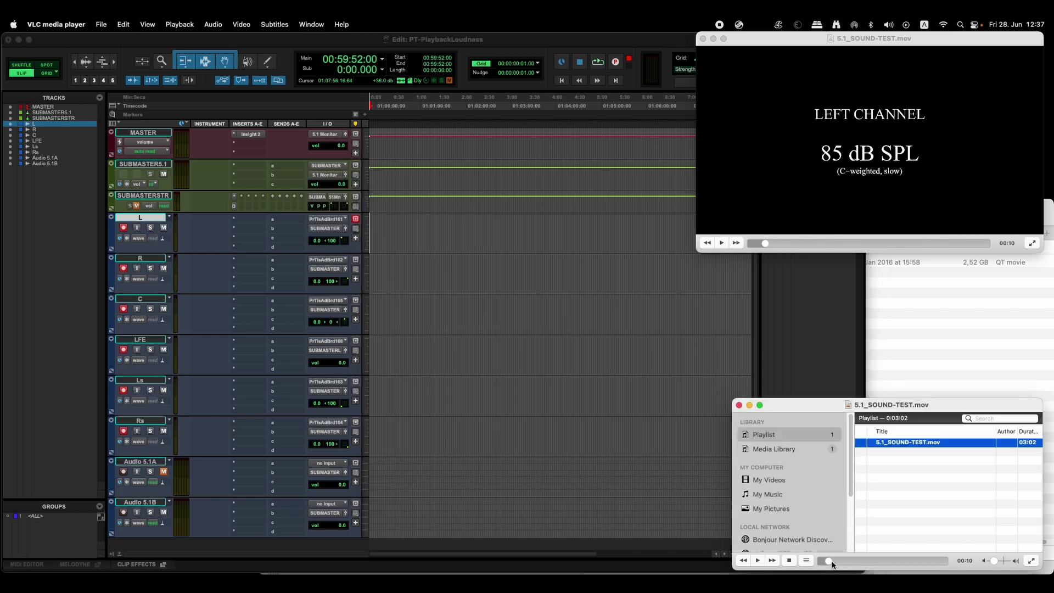
{"action": "left_click_drag", "start_coordinate": [831, 563], "coordinate": [835, 561]}
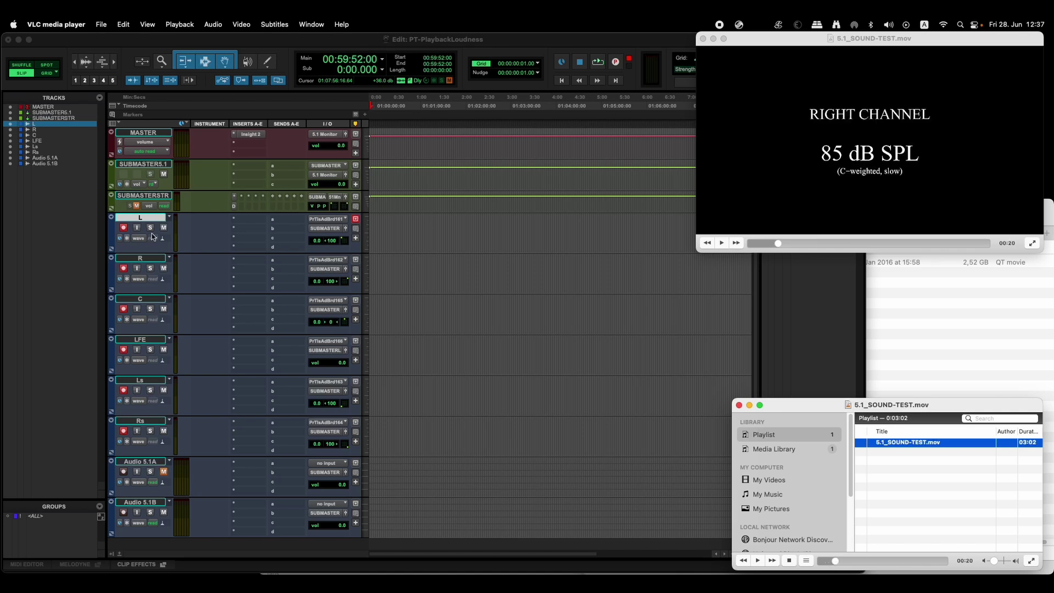
Set the R track's input to Pro Tools Audio Bridge 16 channel 2
{"action": "left_click", "coordinate": [150, 257]}
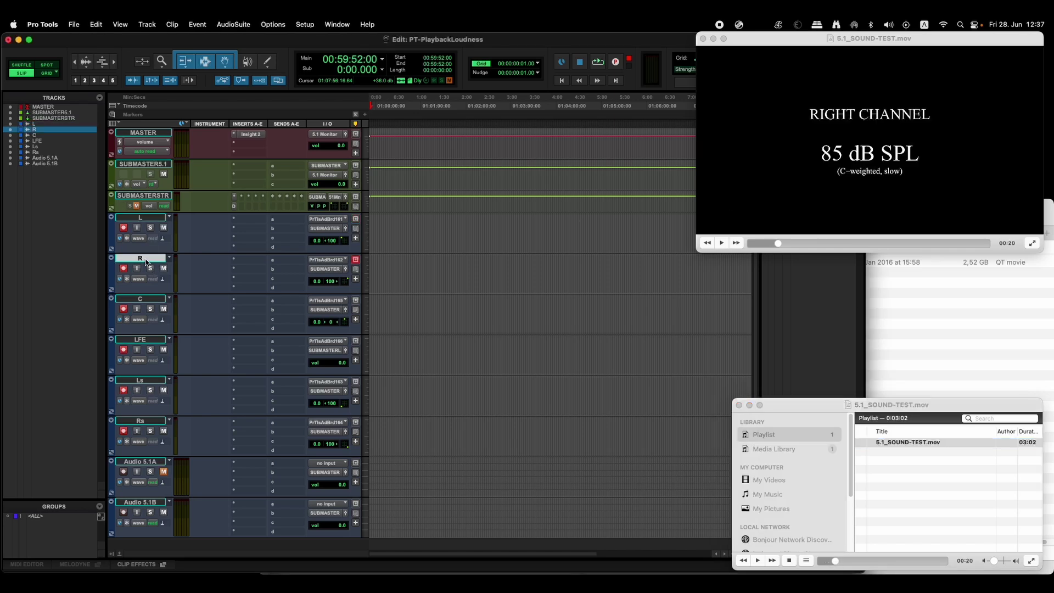
{"action": "left_click", "coordinate": [338, 264]}
{"action": "mouse_move", "coordinate": [340, 261]}
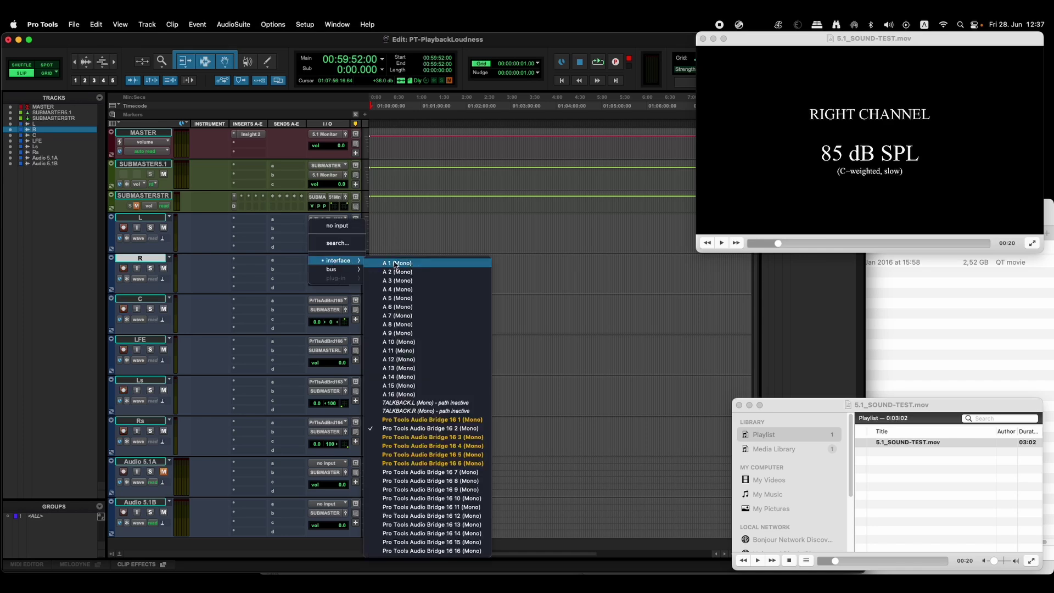
{"action": "left_click", "coordinate": [440, 429]}
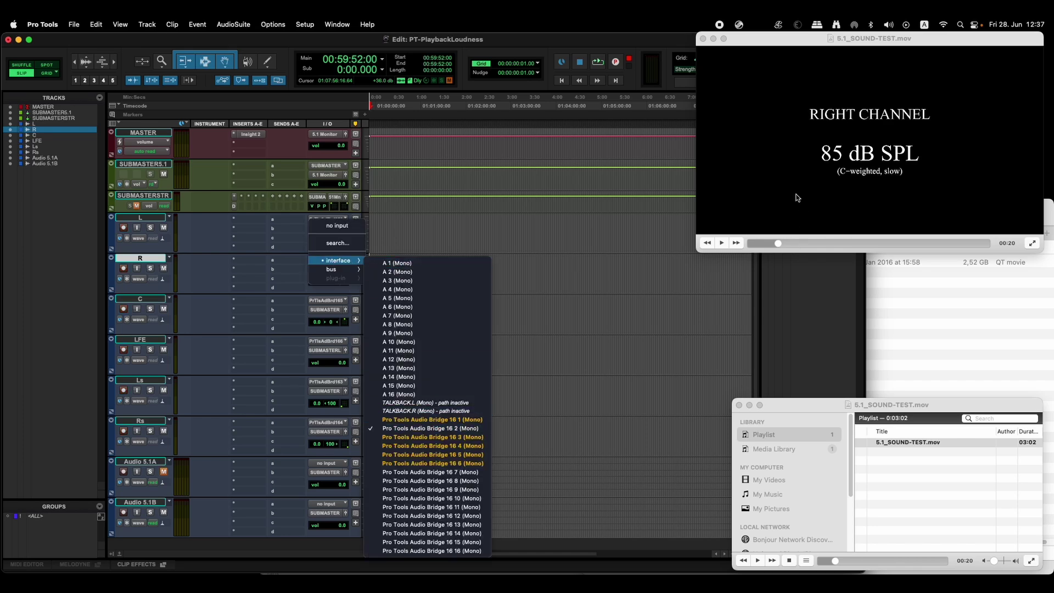
Scrub the VLC test video through the CENTER, LFE and surround channel sections
{"action": "left_click", "coordinate": [798, 195]}
{"action": "left_click", "coordinate": [787, 245]}
{"action": "left_click_drag", "start_coordinate": [788, 247], "coordinate": [811, 246]}
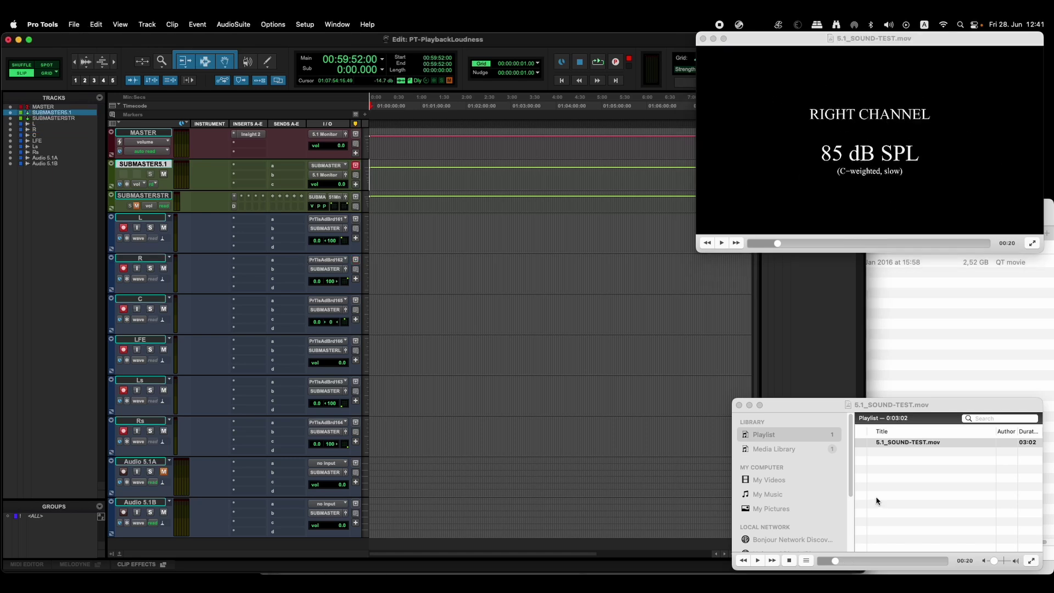
{"action": "left_click", "coordinate": [877, 501]}
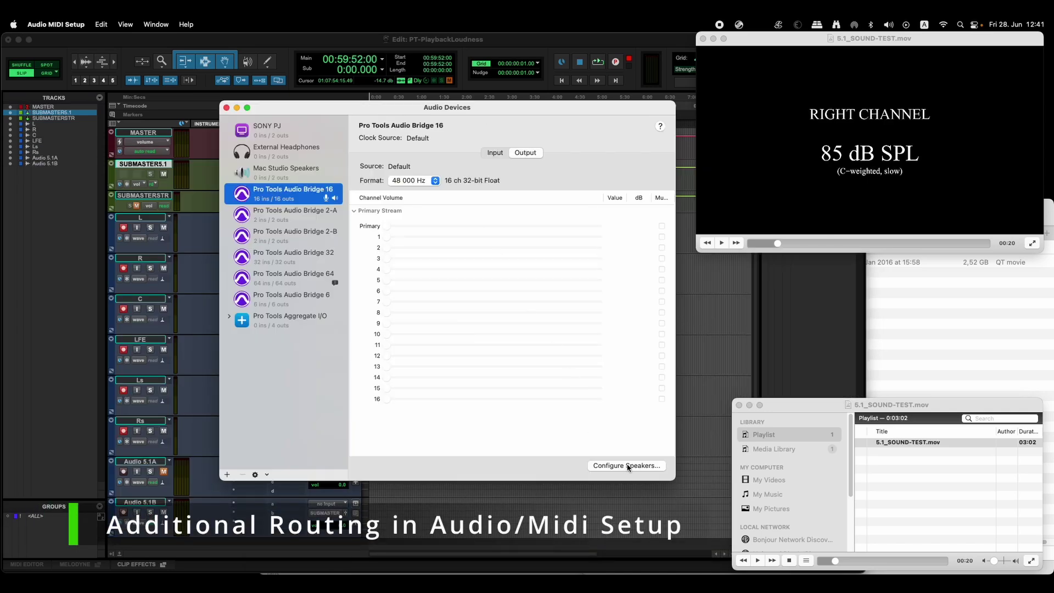
Open Audio Bridge 16's 5.1 Surround speaker setup and confirm the Left speaker uses channel 1
{"action": "left_click", "coordinate": [627, 466]}
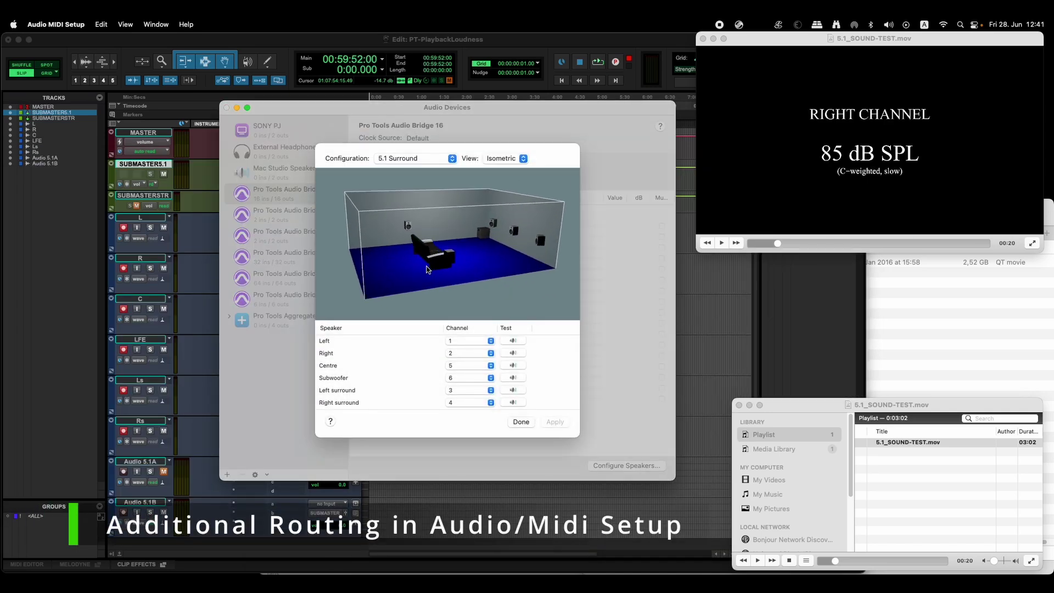
{"action": "left_click", "coordinate": [483, 345]}
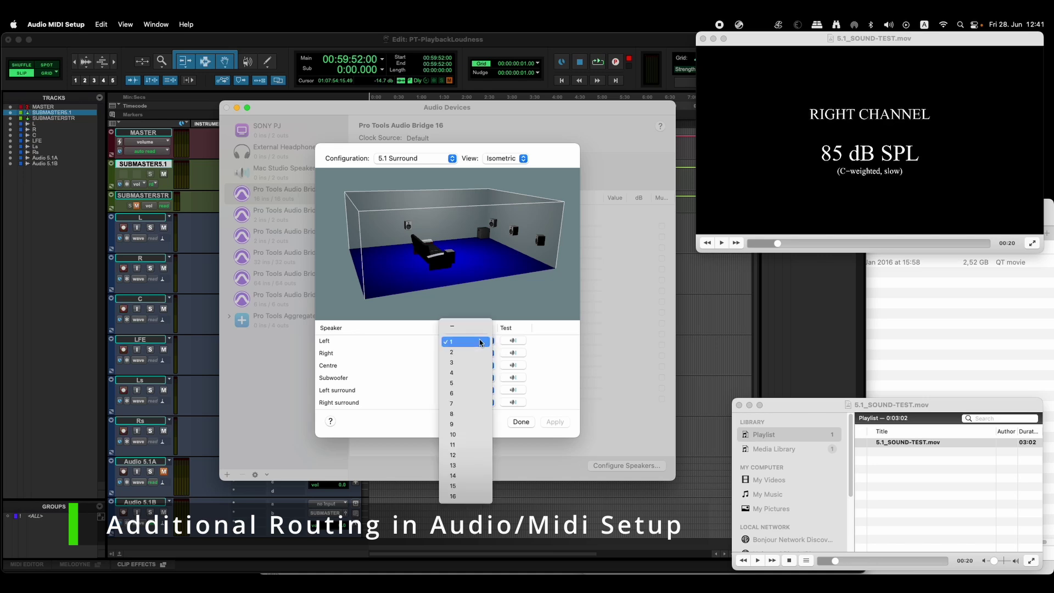
{"action": "left_click", "coordinate": [573, 328]}
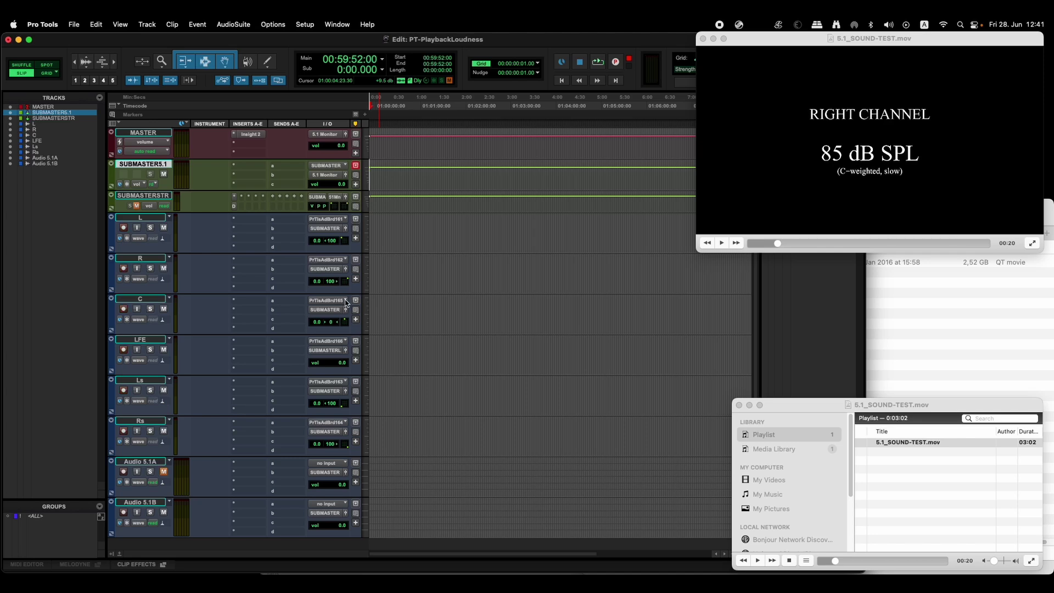
Verify the Pro Tools LFE track's input stays on Audio Bridge 16 channel 6
{"action": "key", "text": "super+Tab"}
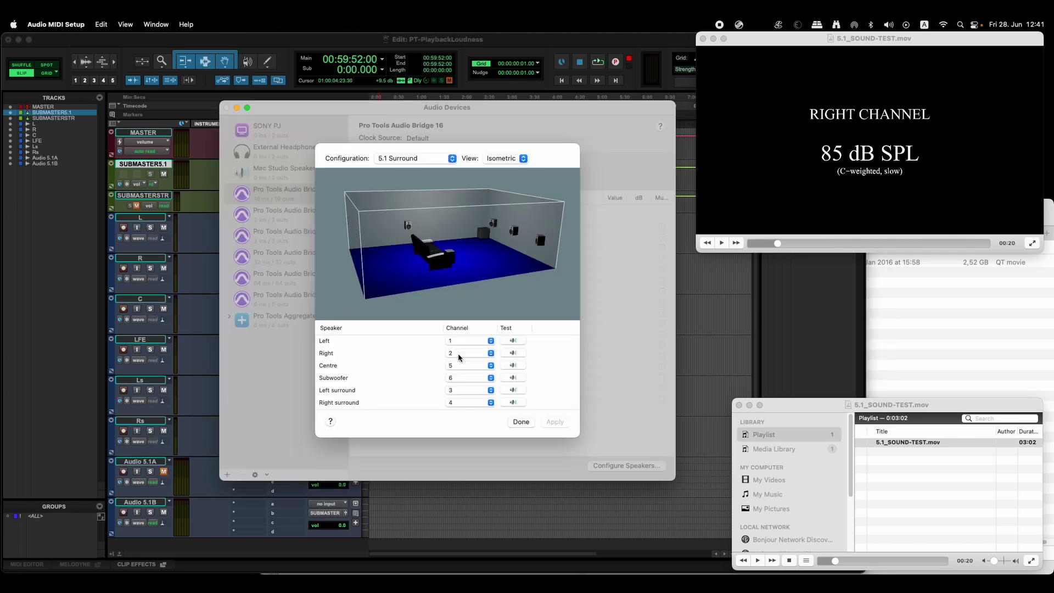
{"action": "left_click", "coordinate": [137, 347]}
{"action": "left_click", "coordinate": [344, 345]}
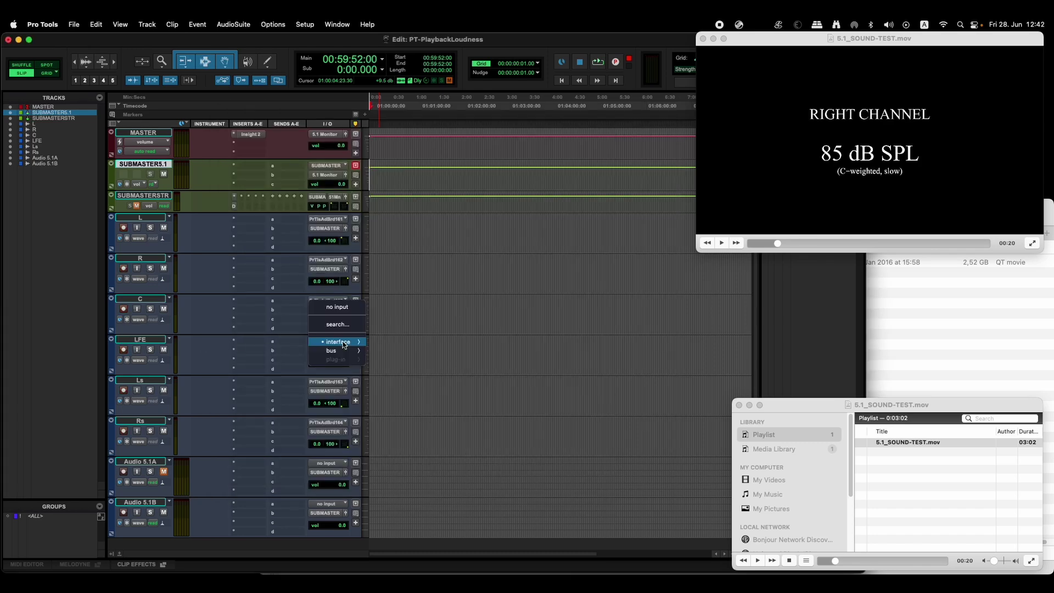
{"action": "mouse_move", "coordinate": [344, 345]}
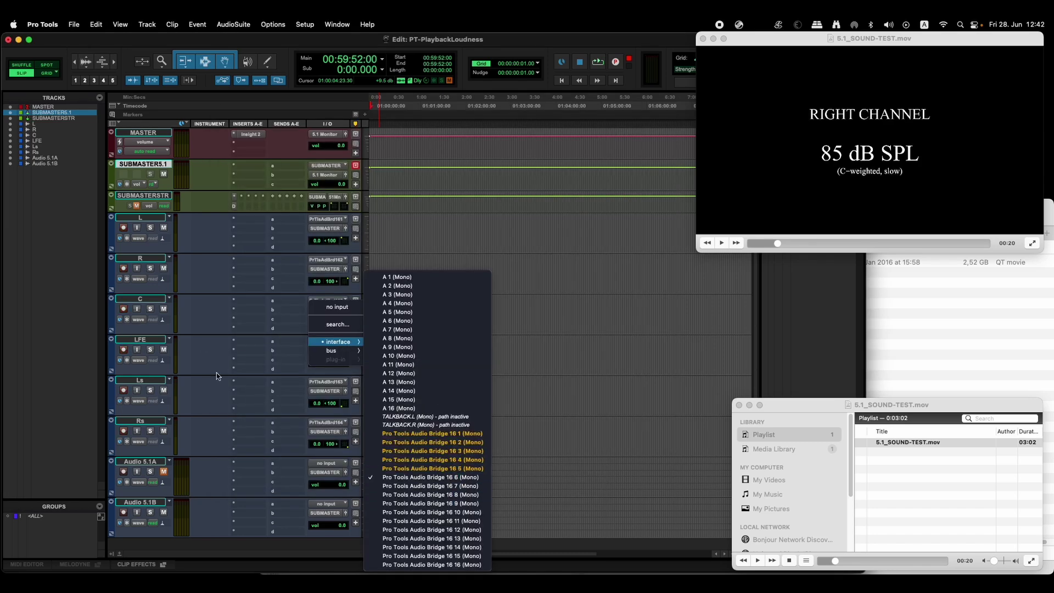
{"action": "left_click", "coordinate": [151, 340]}
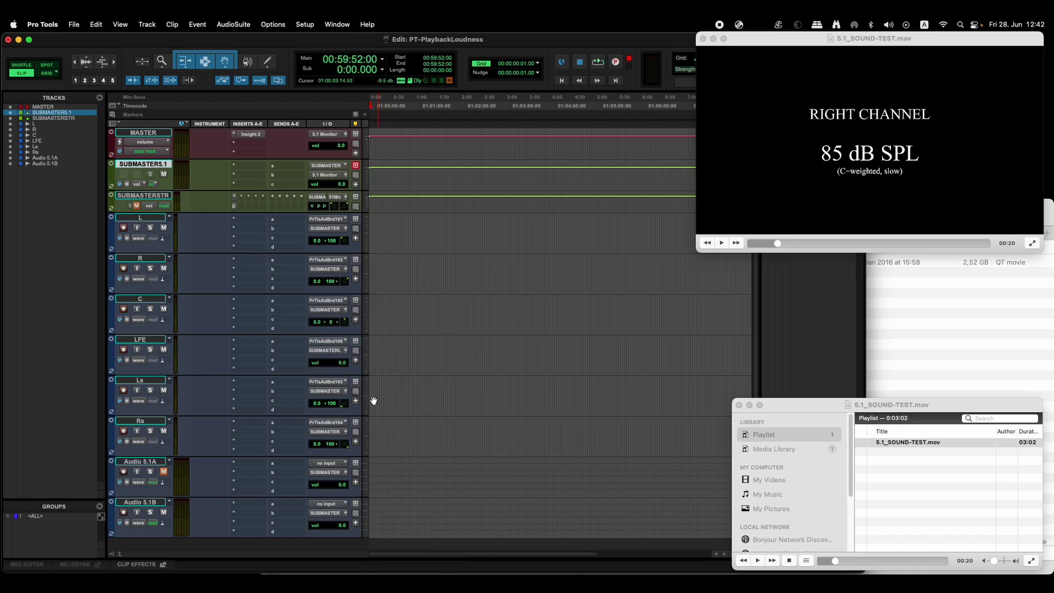
Confirm the speaker configuration with Done and hide the Audio Devices window
{"action": "key", "text": "super+Tab"}
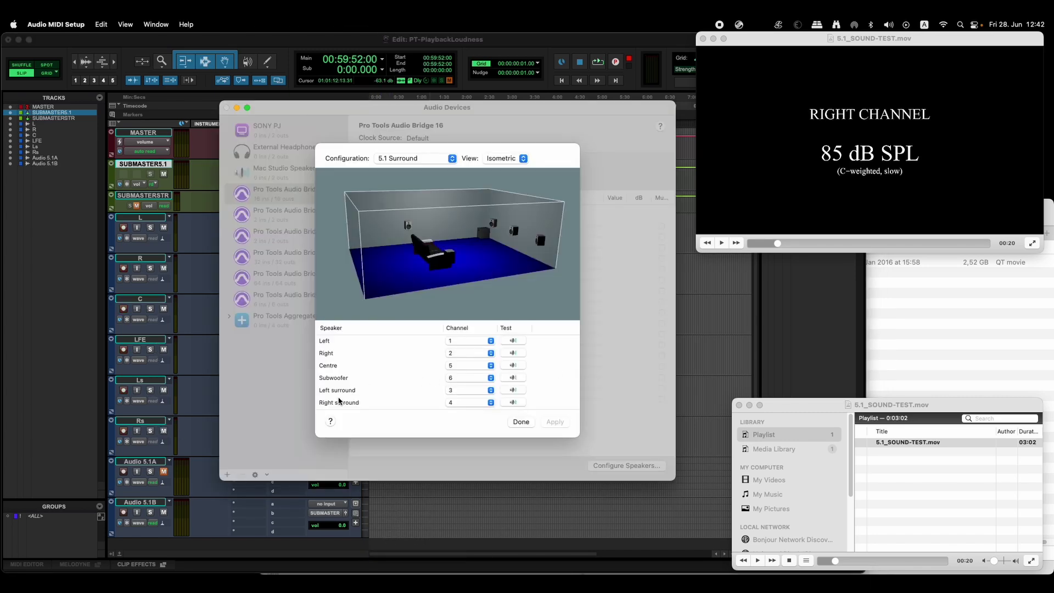
{"action": "left_click", "coordinate": [521, 422]}
{"action": "key", "text": "super+m"}
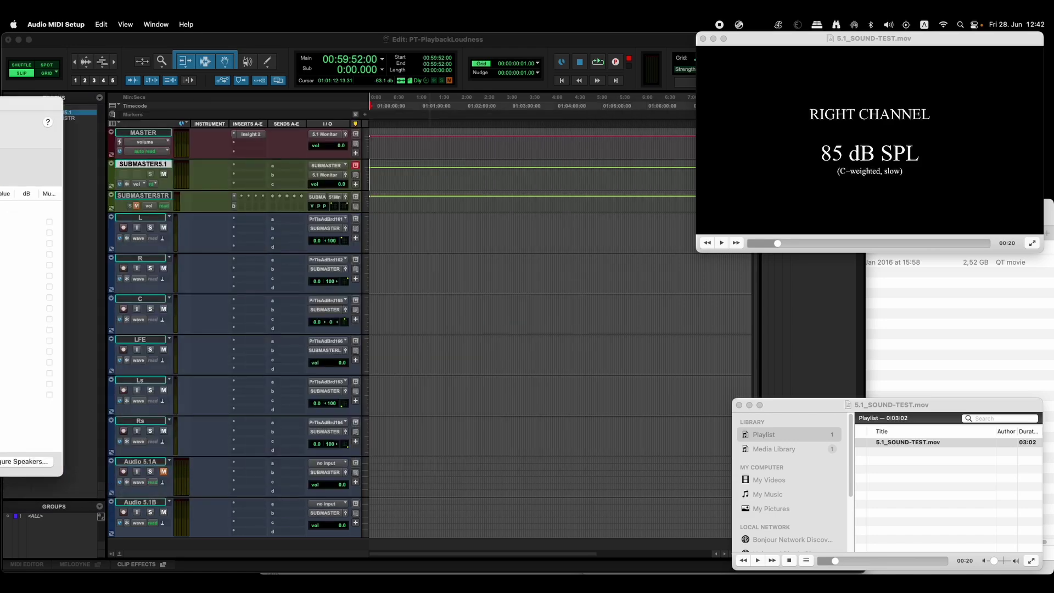